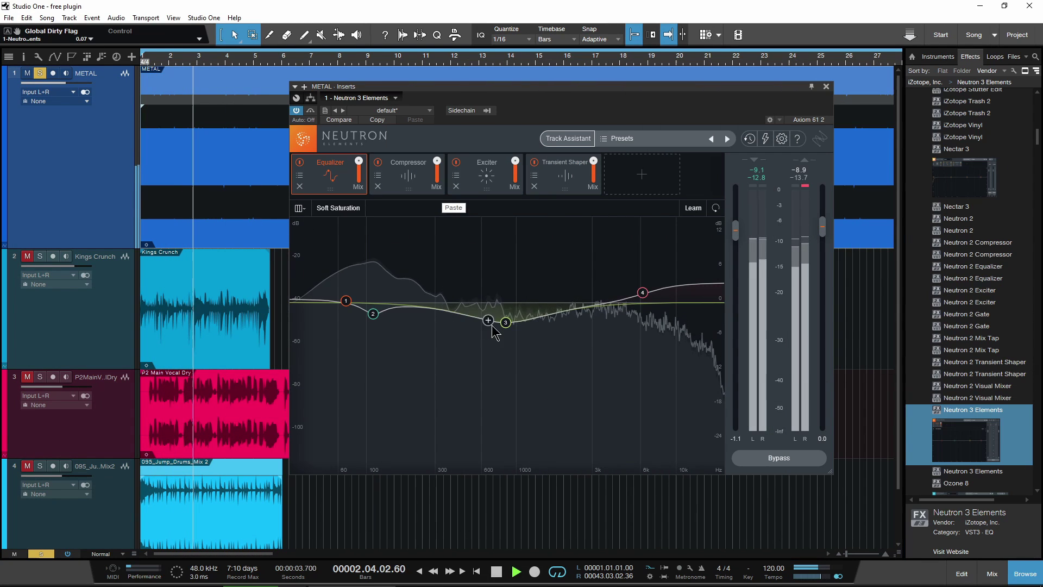
Cut EQ band 3 to about -2.8 dB, view the Compressor and Exciter modules, and stop playback
{"action": "left_click", "coordinate": [504, 342]}
{"action": "left_click_drag", "start_coordinate": [505, 342], "coordinate": [504, 324]}
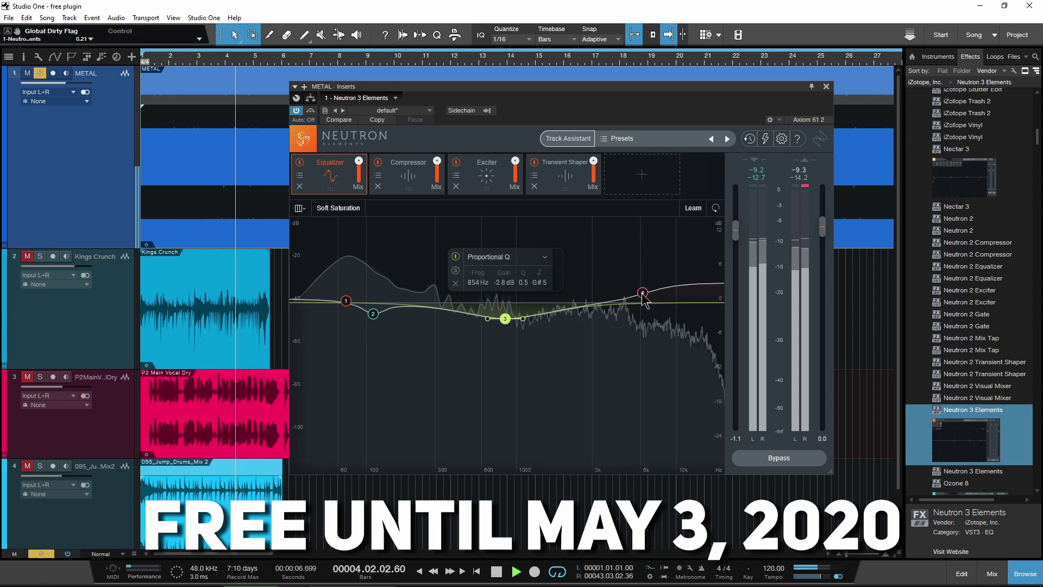
{"action": "left_click", "coordinate": [416, 175]}
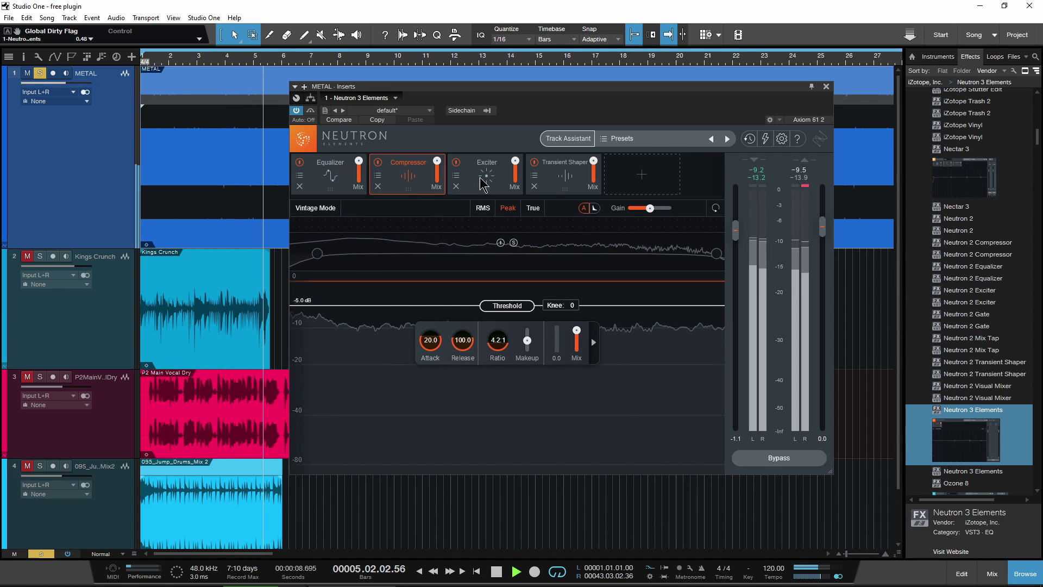
{"action": "left_click", "coordinate": [482, 176]}
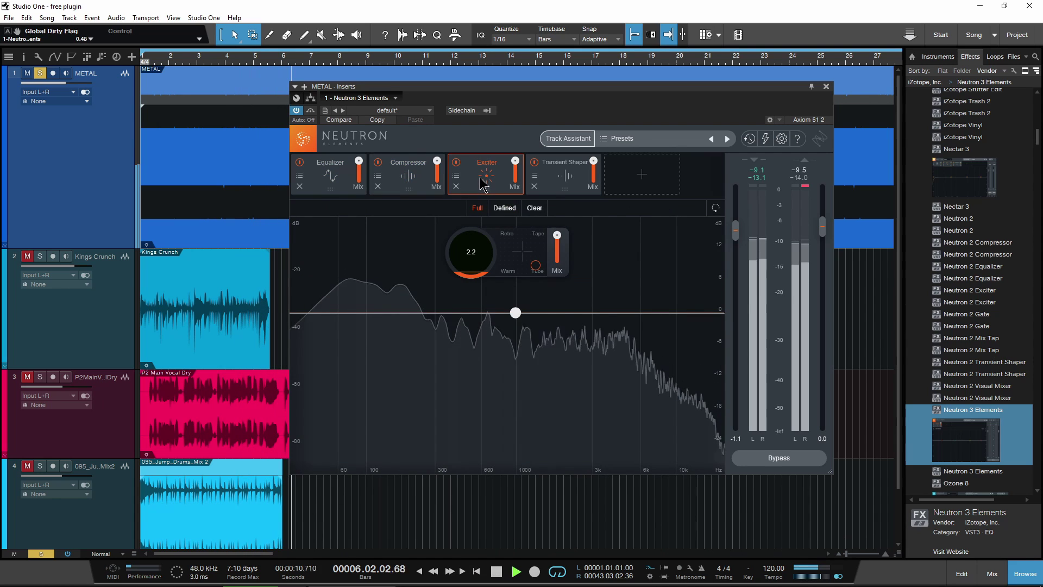
{"action": "key", "text": "space"}
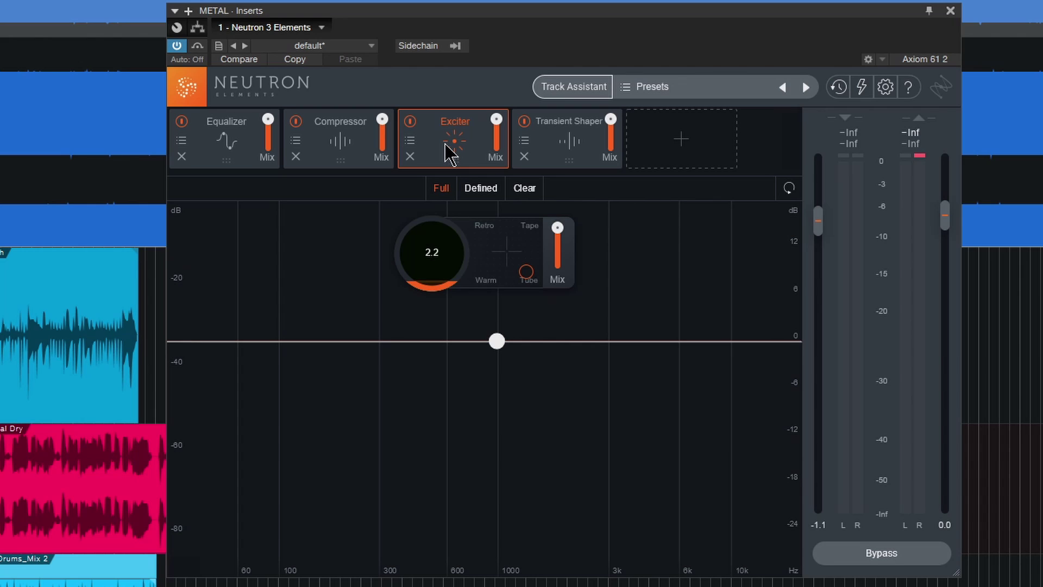
Bring the third EQ band back to about 0 dB and check its filter shape choices
{"action": "left_click", "coordinate": [223, 140]}
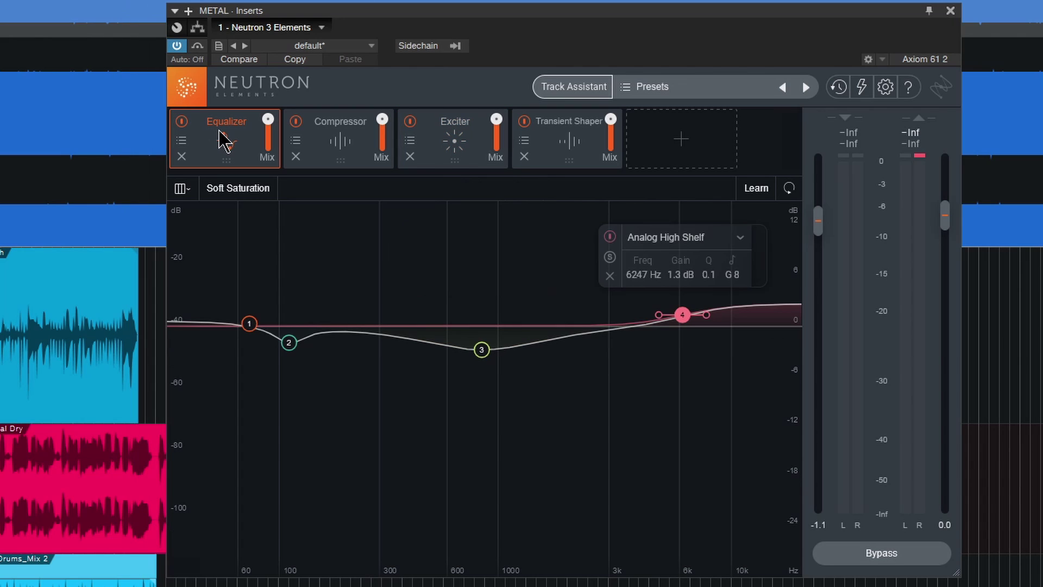
{"action": "left_click_drag", "start_coordinate": [489, 352], "coordinate": [474, 325]}
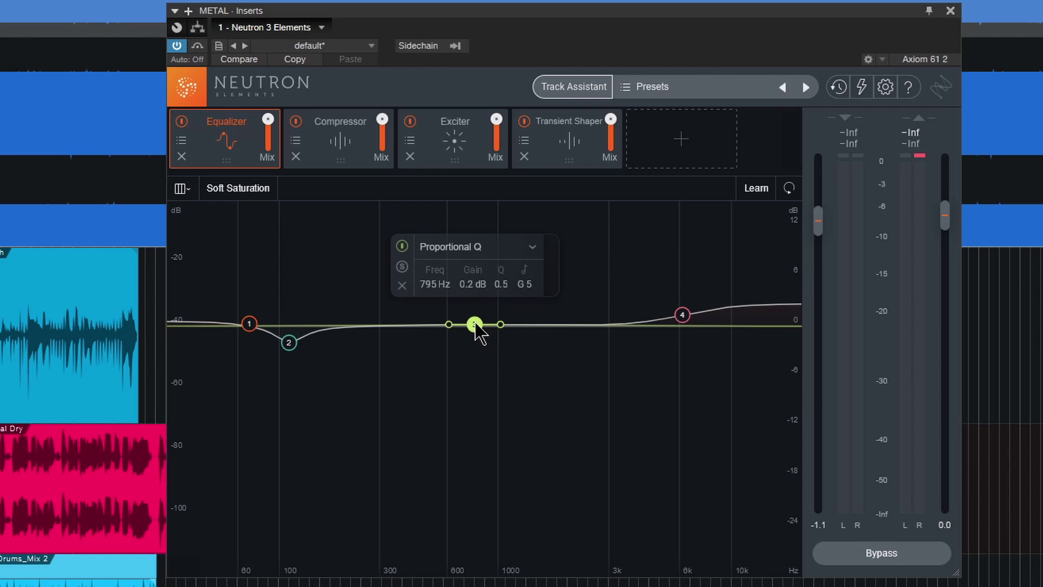
{"action": "left_click", "coordinate": [532, 246]}
{"action": "mouse_move", "coordinate": [464, 317]}
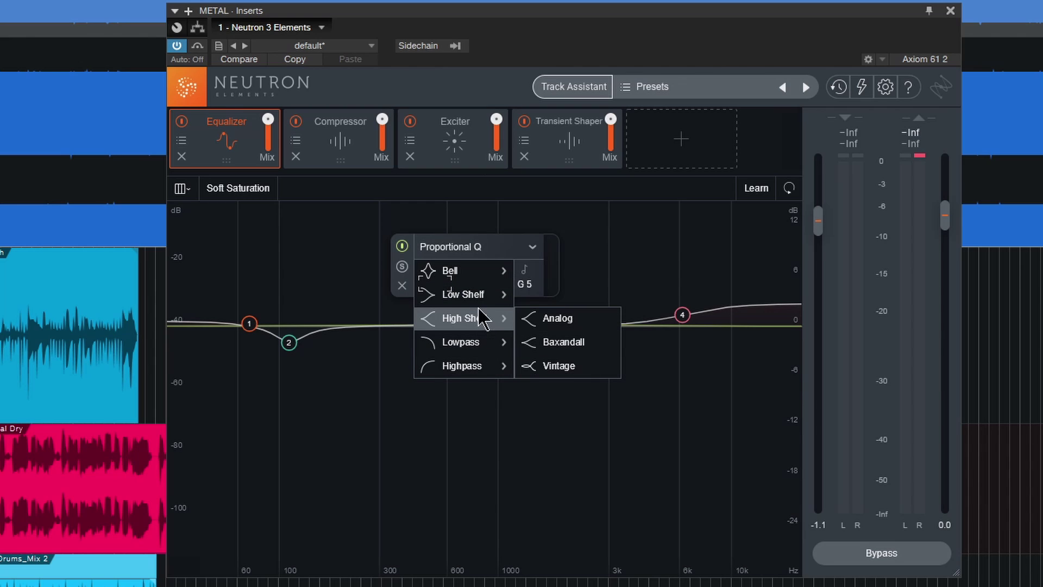
Step through the Compressor, Exciter and Transient Shaper modules
{"action": "left_click", "coordinate": [340, 161]}
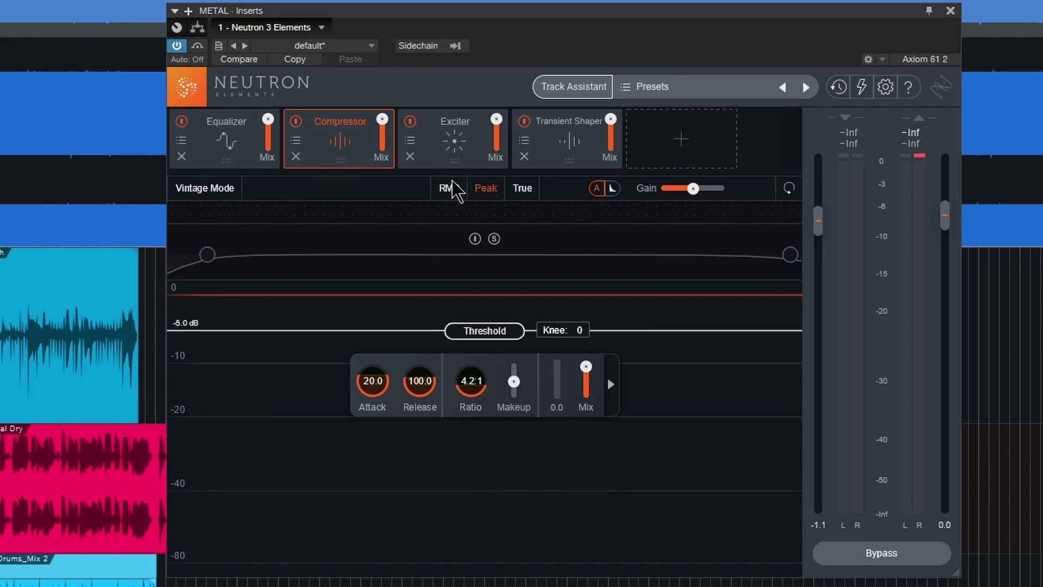
{"action": "left_click", "coordinate": [471, 153]}
{"action": "left_click", "coordinate": [593, 156]}
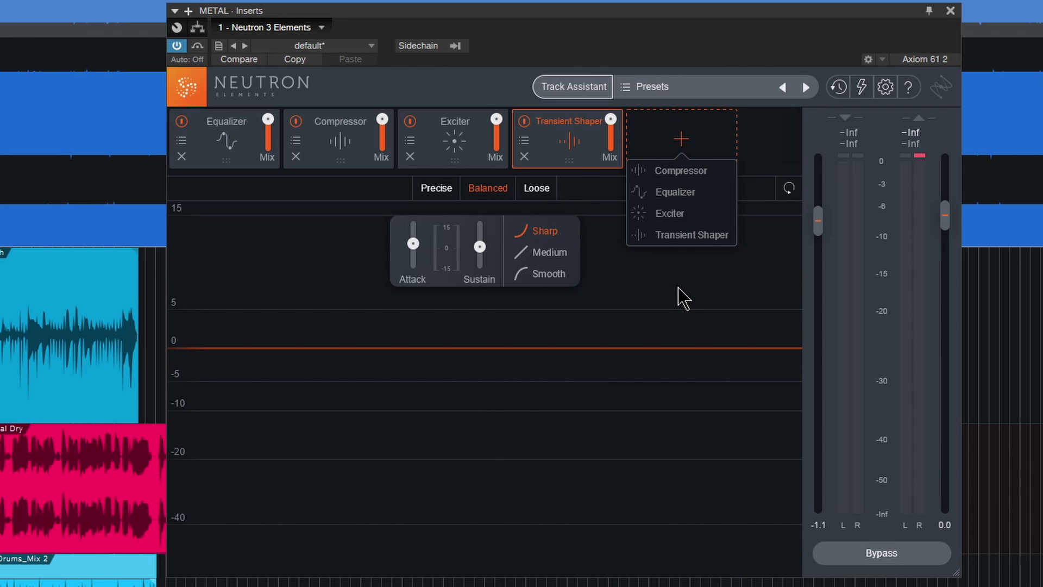
Play the METAL track, let the EQ learn its frequencies, then cut band 3 to about -1.7 dB at 684 Hz
{"action": "left_click", "coordinate": [239, 150]}
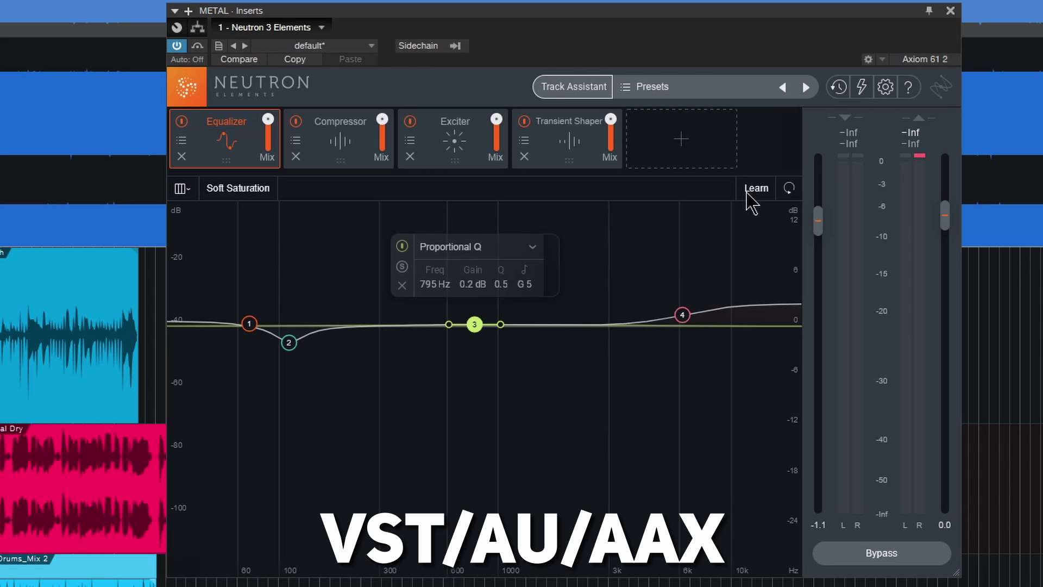
{"action": "key", "text": "space"}
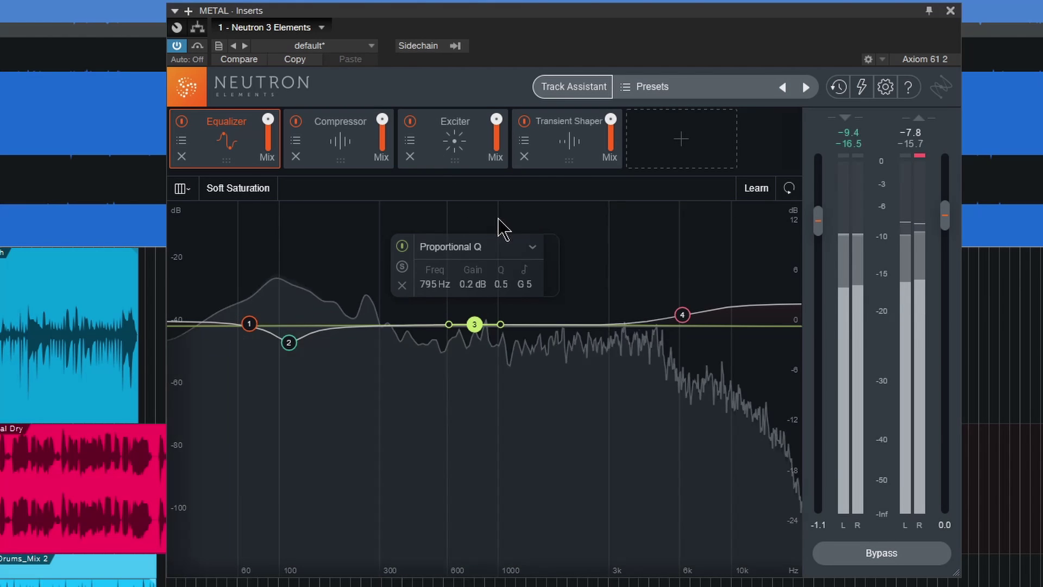
{"action": "left_click", "coordinate": [753, 193]}
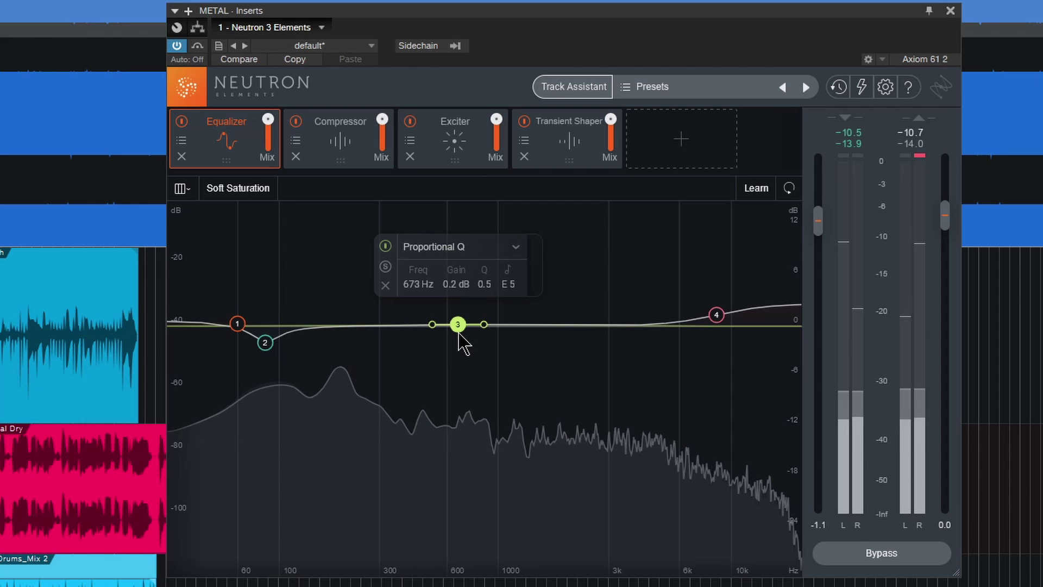
{"action": "mouse_move", "coordinate": [460, 320]}
{"action": "left_mouse_down"}
{"action": "mouse_move", "coordinate": [462, 362]}
{"action": "mouse_move", "coordinate": [465, 329]}
{"action": "left_mouse_up"}
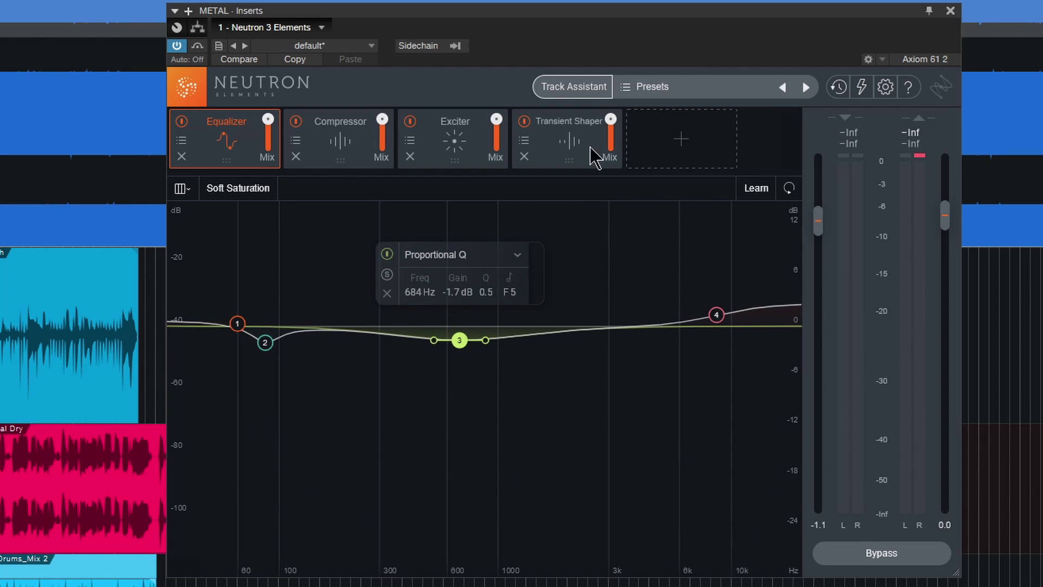
Open the Kings Crunch track's Neutron instance and move the Preset Manager aside
{"action": "left_click", "coordinate": [78, 109]}
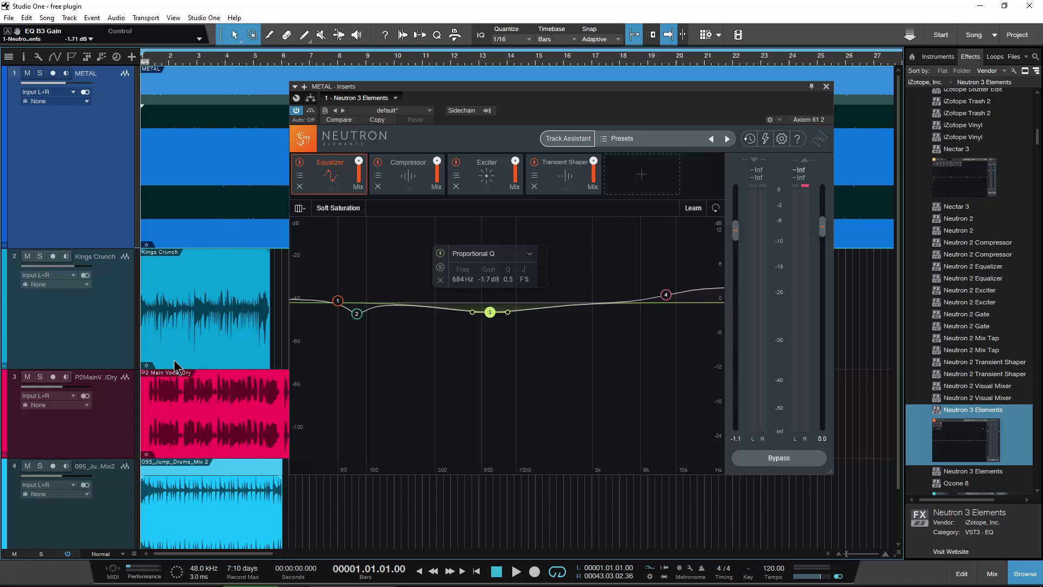
{"action": "left_click", "coordinate": [204, 343]}
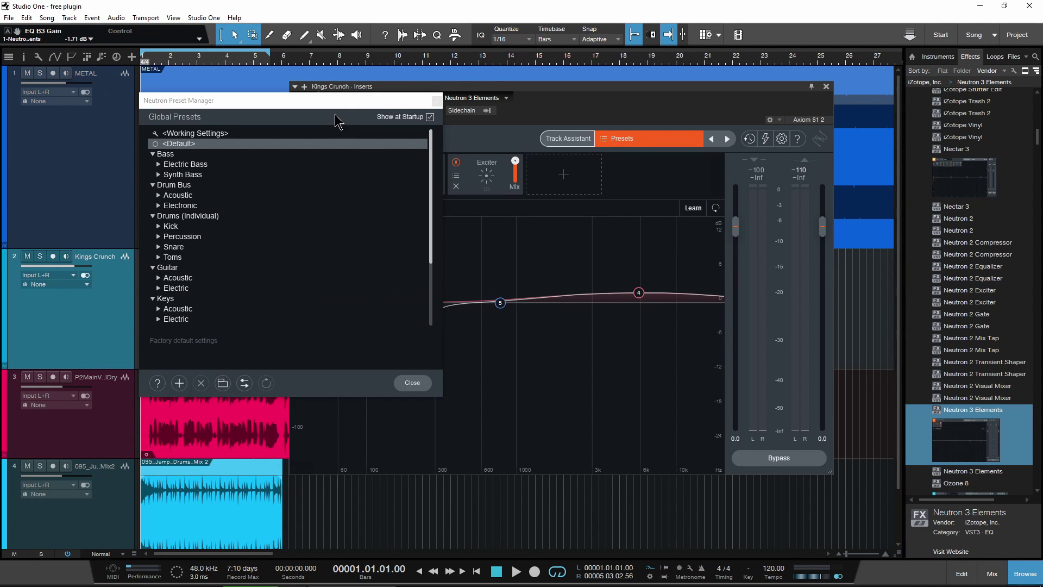
{"action": "left_click_drag", "start_coordinate": [335, 101], "coordinate": [457, 136]}
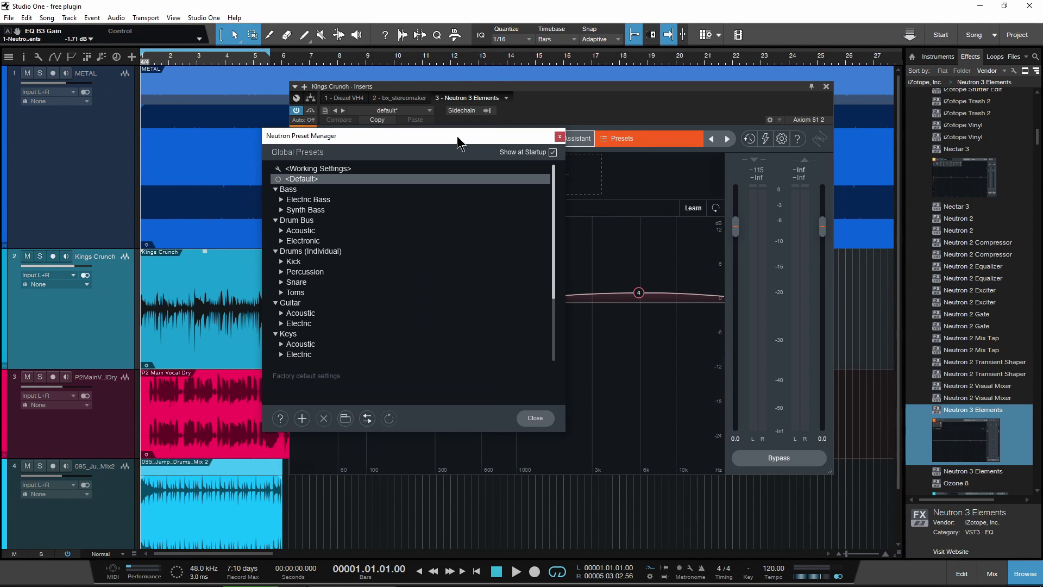
Solo the Kings Crunch track, close the Preset Manager and stop playback
{"action": "left_click", "coordinate": [40, 257]}
{"action": "left_click", "coordinate": [561, 141]}
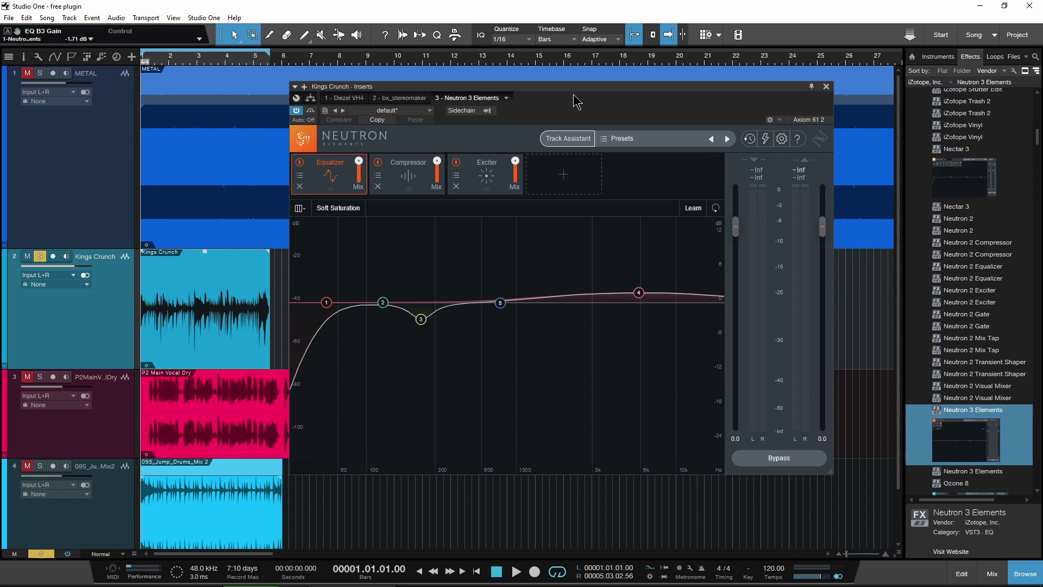
{"action": "left_click_drag", "start_coordinate": [576, 97], "coordinate": [589, 102]}
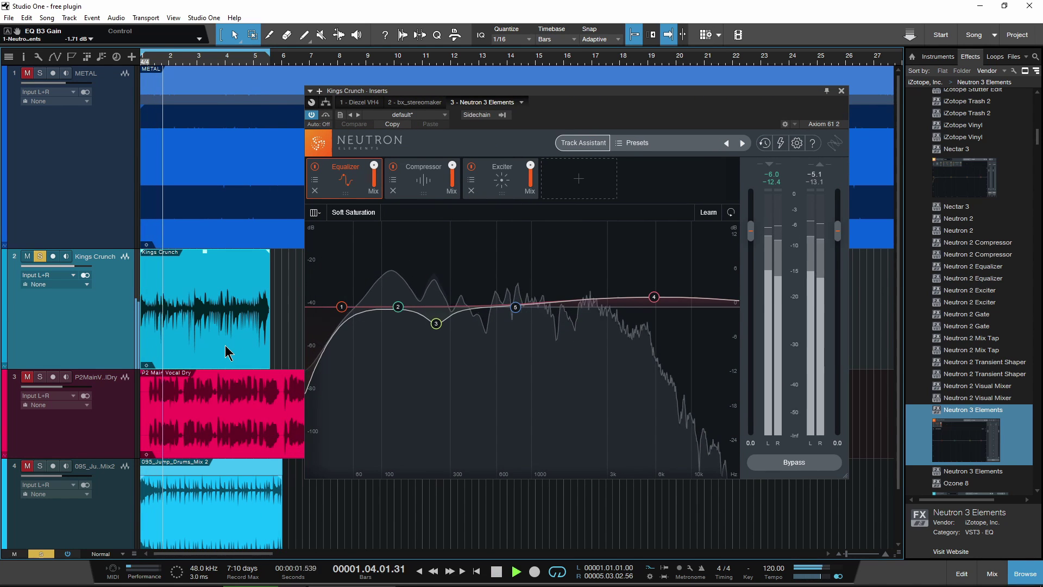
{"action": "key", "text": "space"}
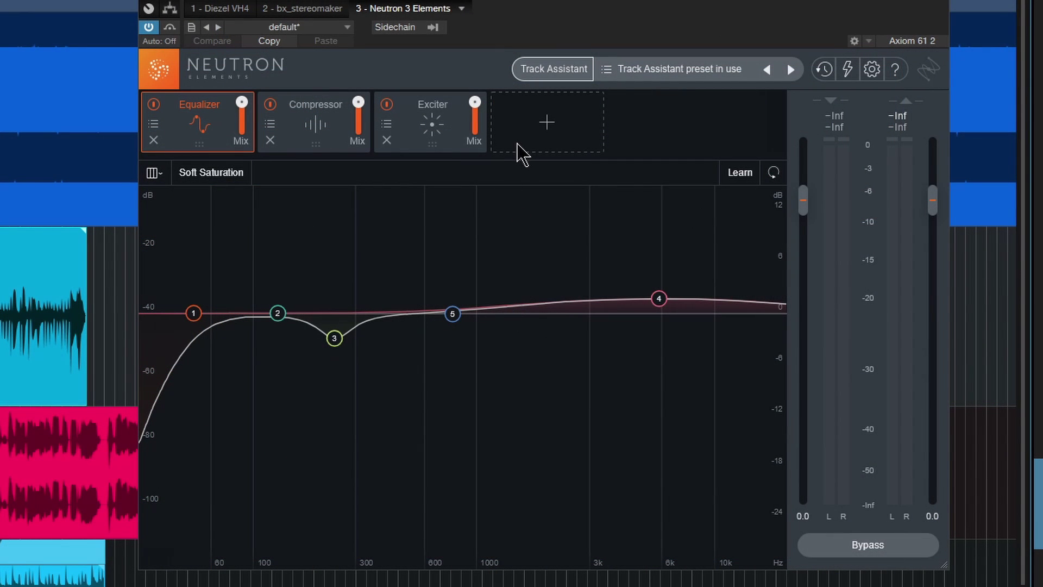
Run Track Assistant with the Guitar instrument and accept its suggested Equalizer, Compressor and Exciter chain
{"action": "left_click", "coordinate": [556, 72]}
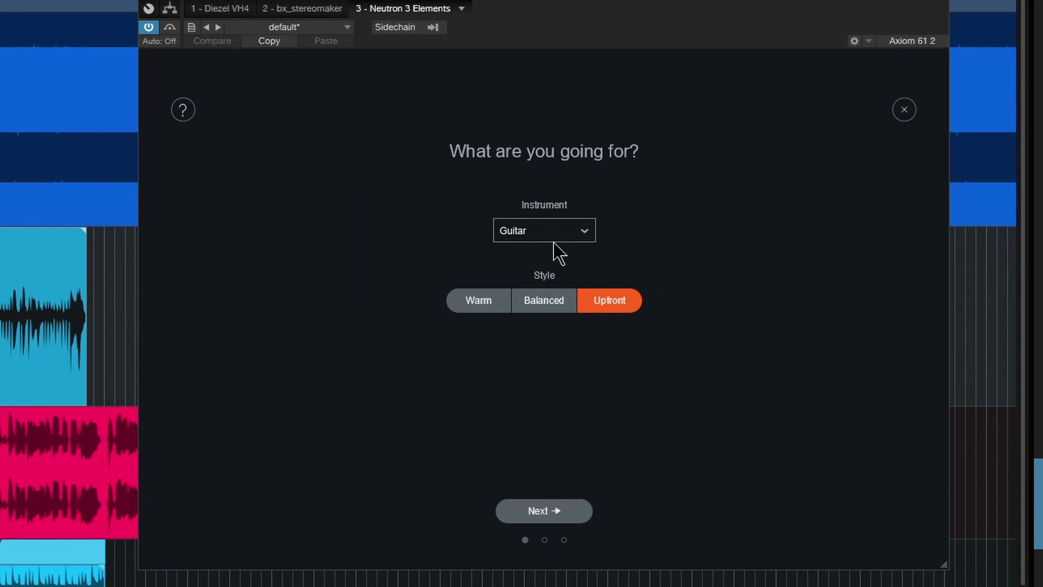
{"action": "left_click", "coordinate": [582, 235]}
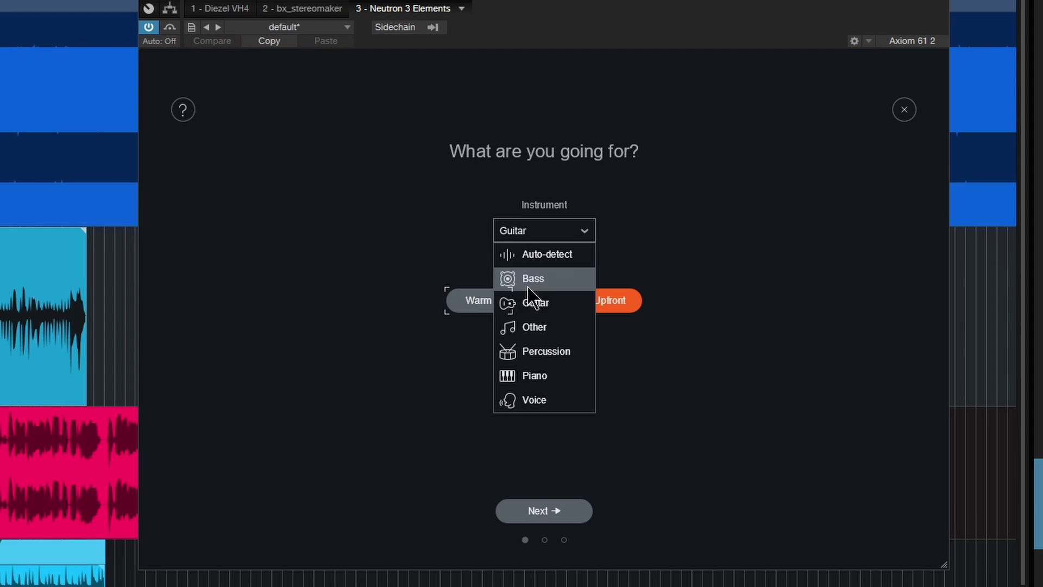
{"action": "left_click", "coordinate": [543, 308]}
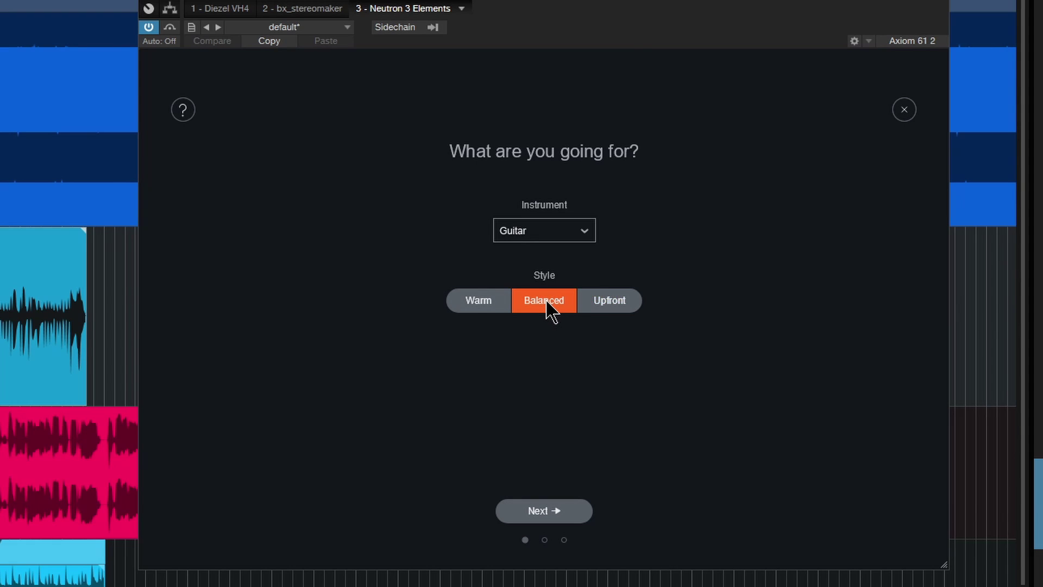
{"action": "left_click", "coordinate": [556, 516]}
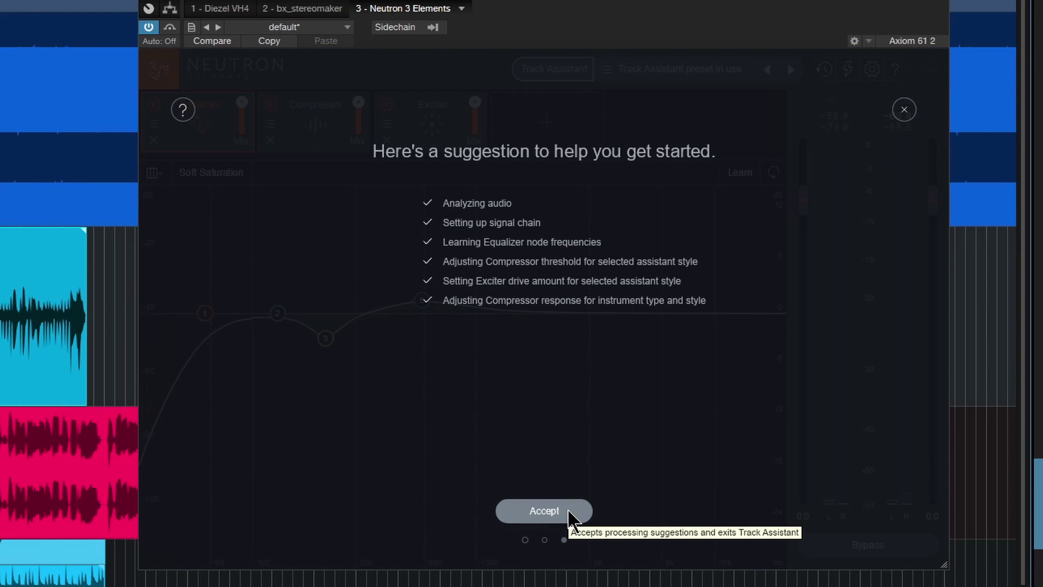
{"action": "left_click", "coordinate": [569, 513]}
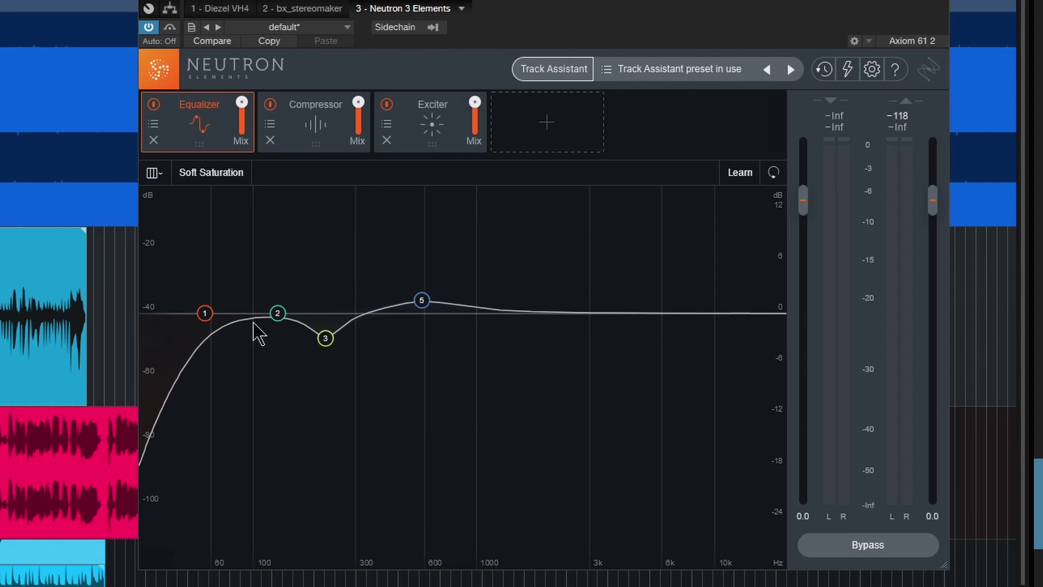
Check the Compressor and Exciter, boost EQ node 4 to about +1.4 dB at 4440 Hz, and play the song
{"action": "left_click", "coordinate": [294, 127]}
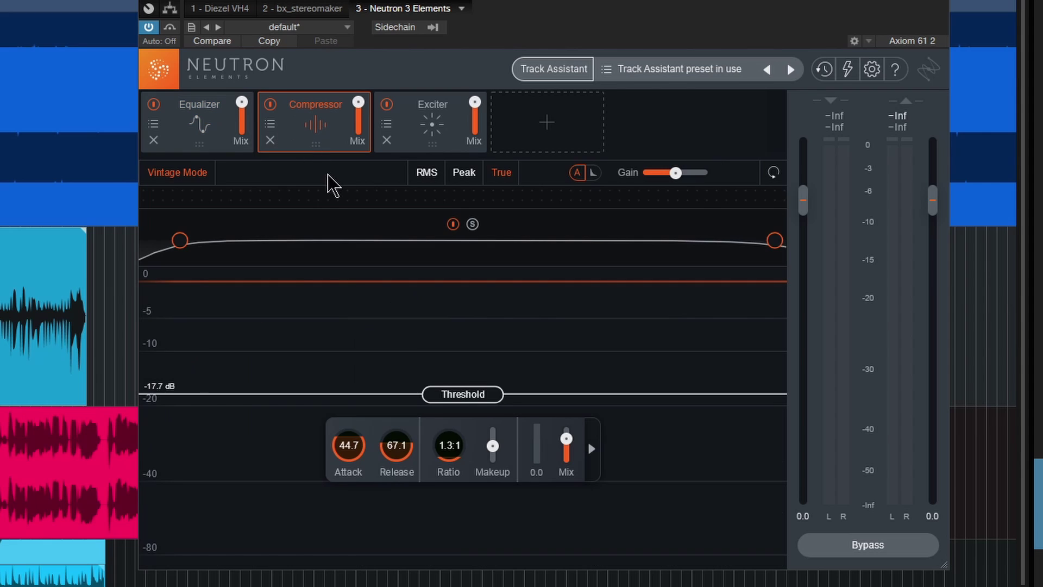
{"action": "left_click", "coordinate": [438, 131]}
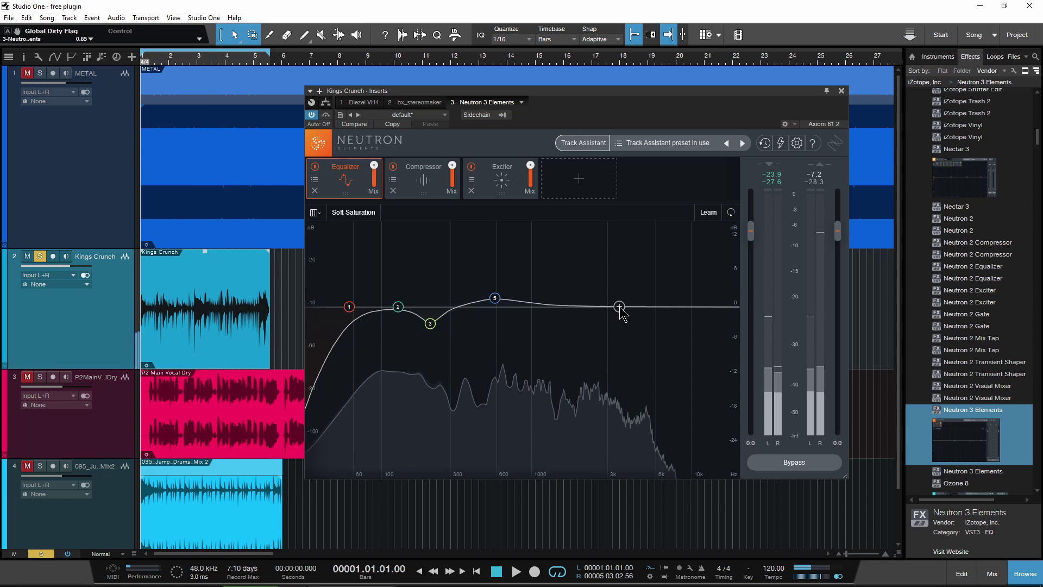
{"action": "left_click_drag", "start_coordinate": [622, 314], "coordinate": [640, 301]}
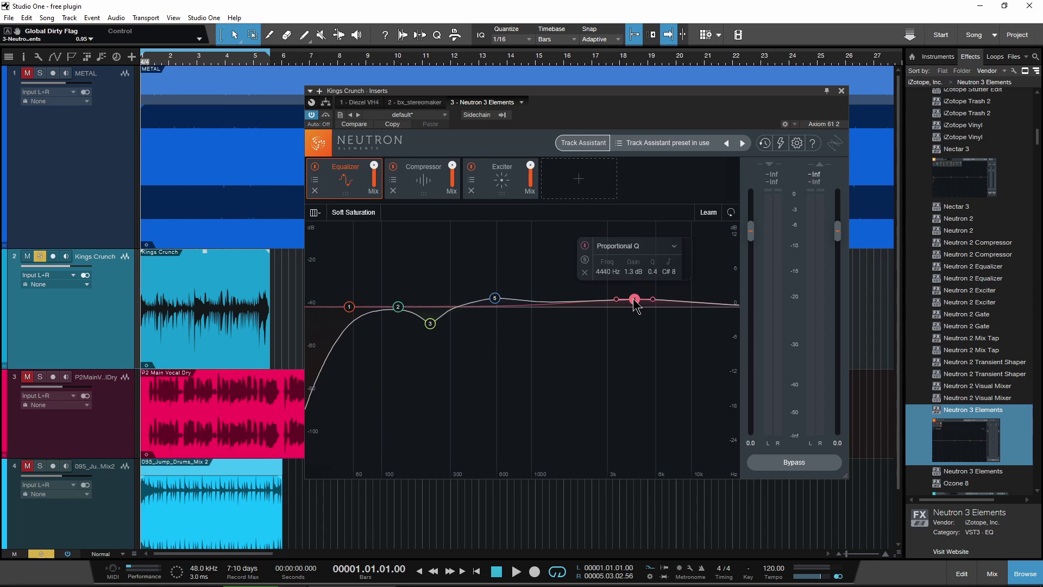
{"action": "key", "text": "space"}
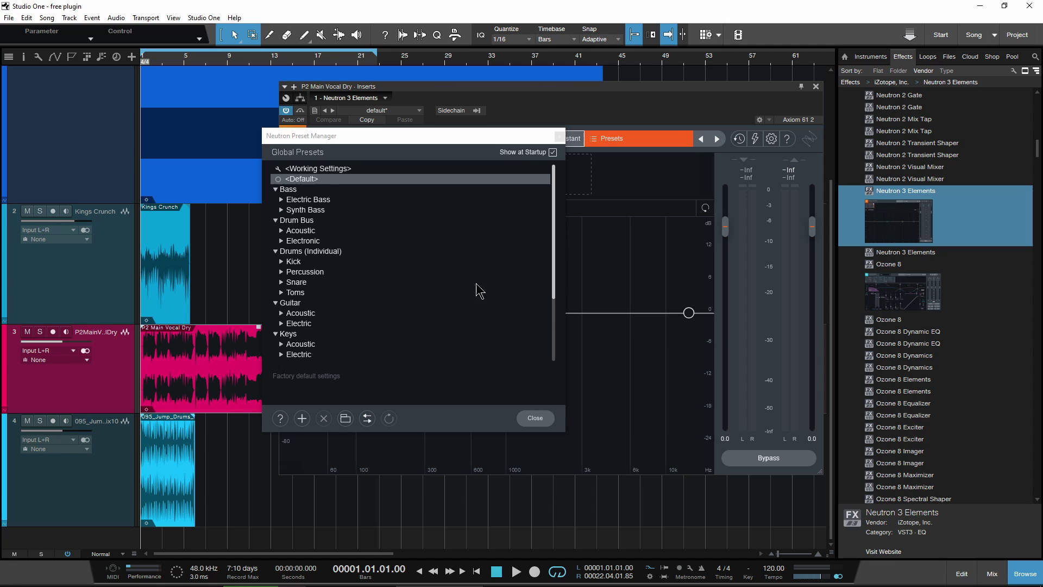
{"action": "scroll", "coordinate": [363, 280], "scroll_direction": "down", "scroll_amount": 3}
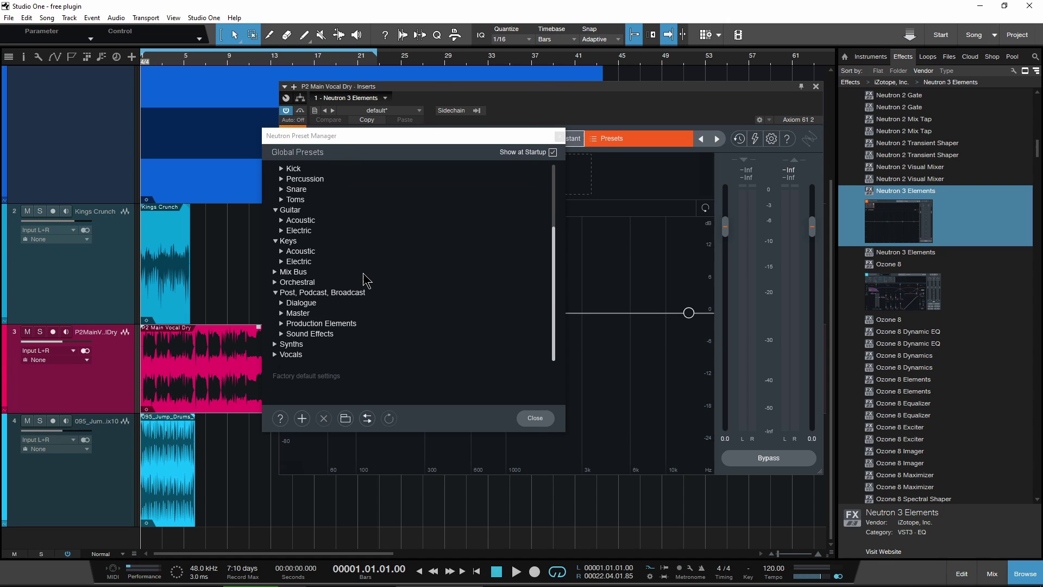
{"action": "scroll", "coordinate": [400, 228], "scroll_direction": "down", "scroll_amount": 4}
{"action": "scroll", "coordinate": [400, 233], "scroll_direction": "down", "scroll_amount": 2}
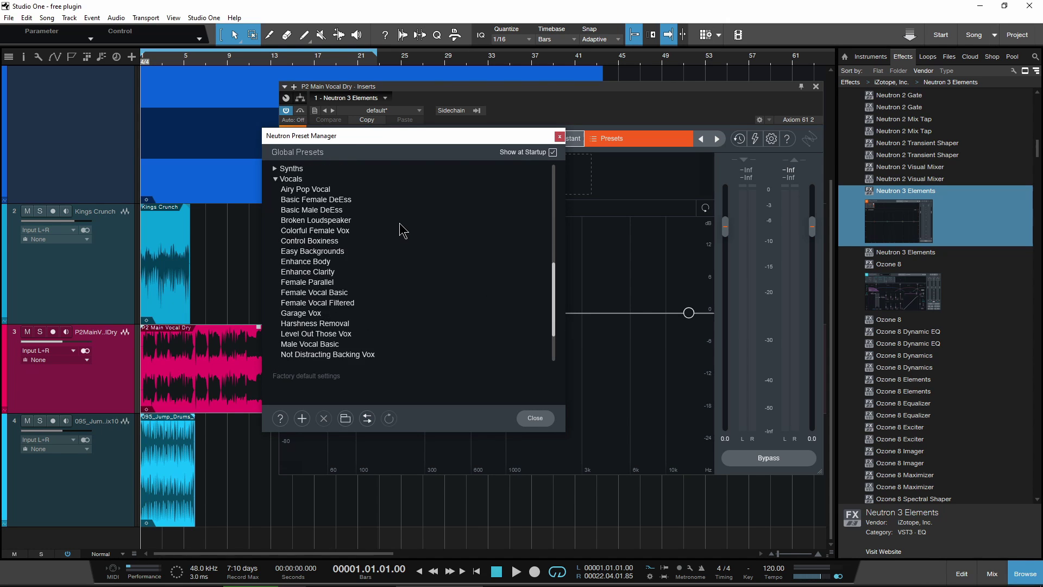
Audition the Colorful Female Vox, Enhance Body and Female Vocal Filtered presets on the main vocal
{"action": "left_click", "coordinate": [196, 387]}
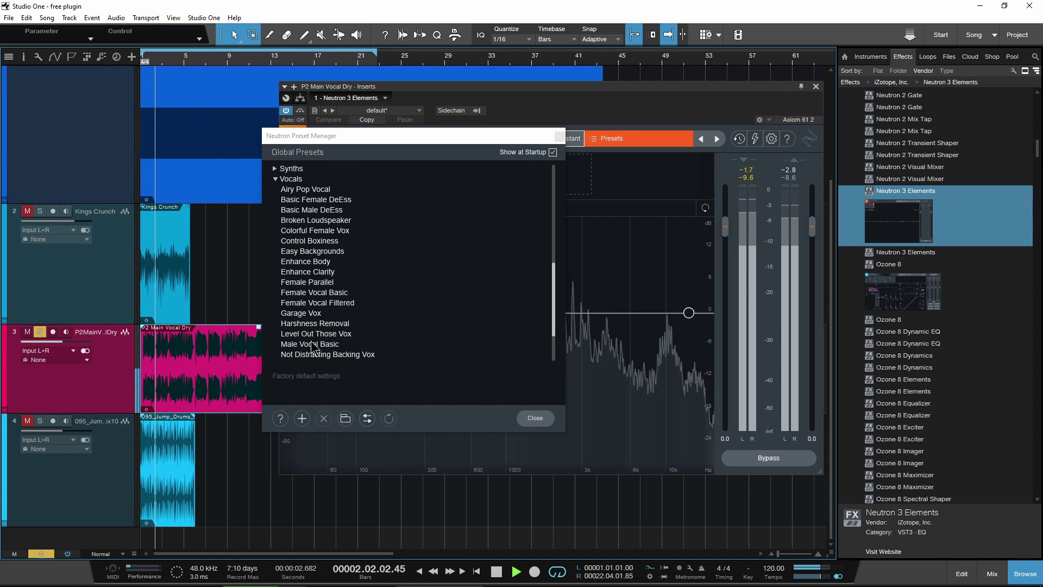
{"action": "left_click", "coordinate": [318, 230]}
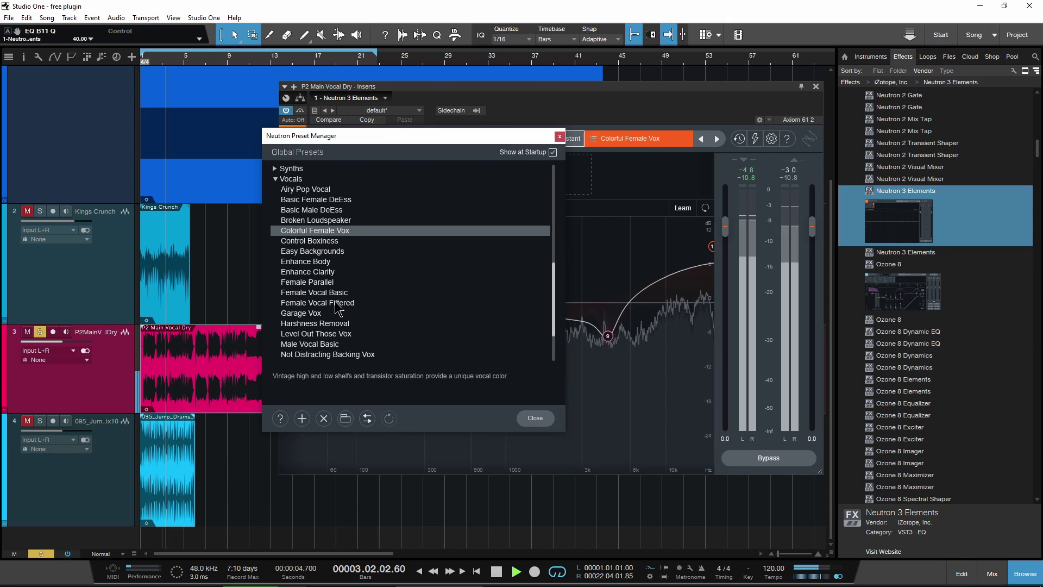
{"action": "left_click", "coordinate": [312, 263]}
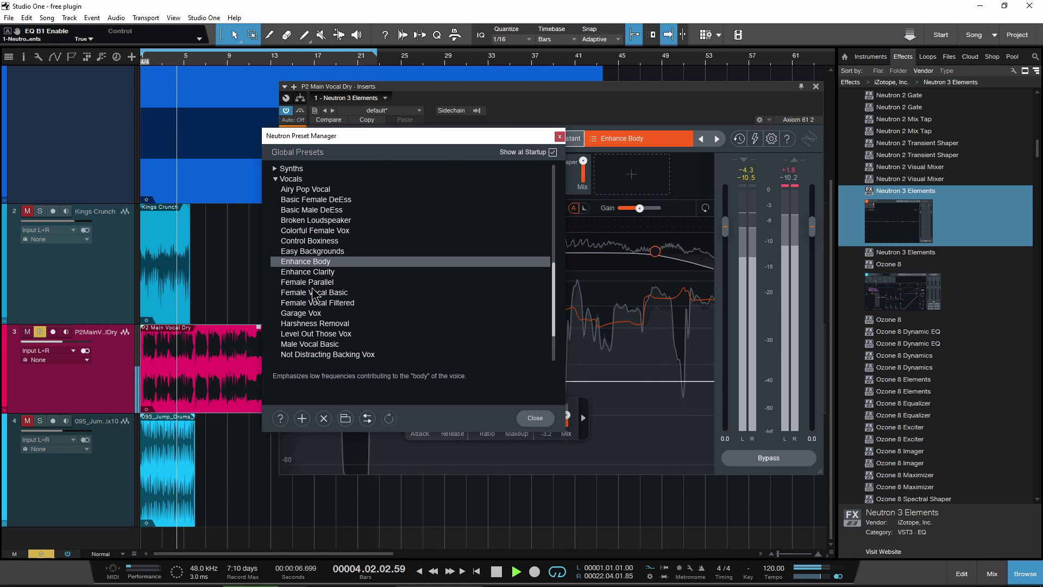
{"action": "left_click", "coordinate": [317, 303]}
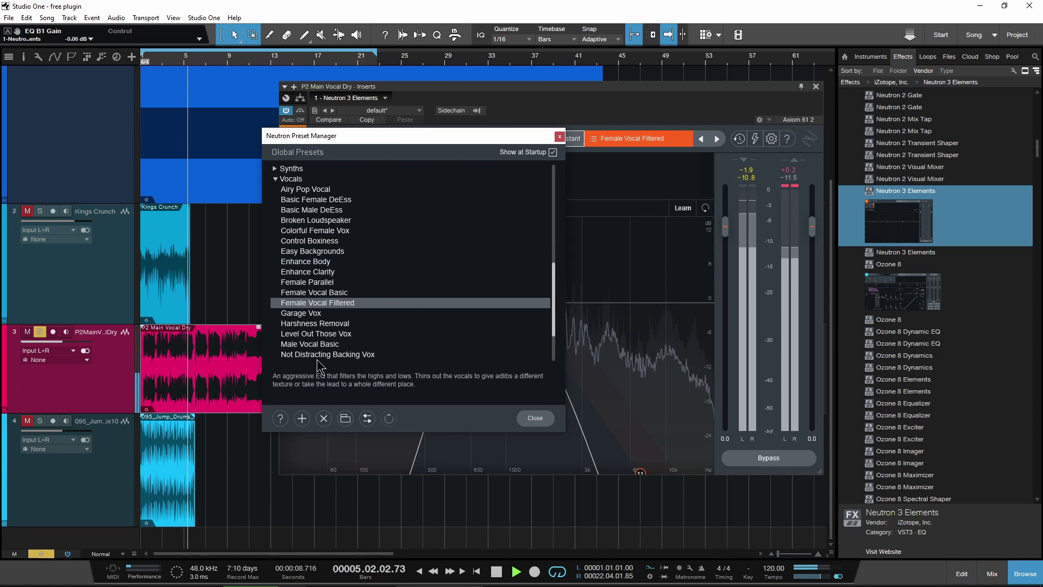
{"action": "scroll", "coordinate": [318, 364], "scroll_direction": "down", "scroll_amount": 2}
Settle on the Tape Saturated Vocals preset after briefly stepping to Smooth Tube
{"action": "left_click", "coordinate": [322, 344]}
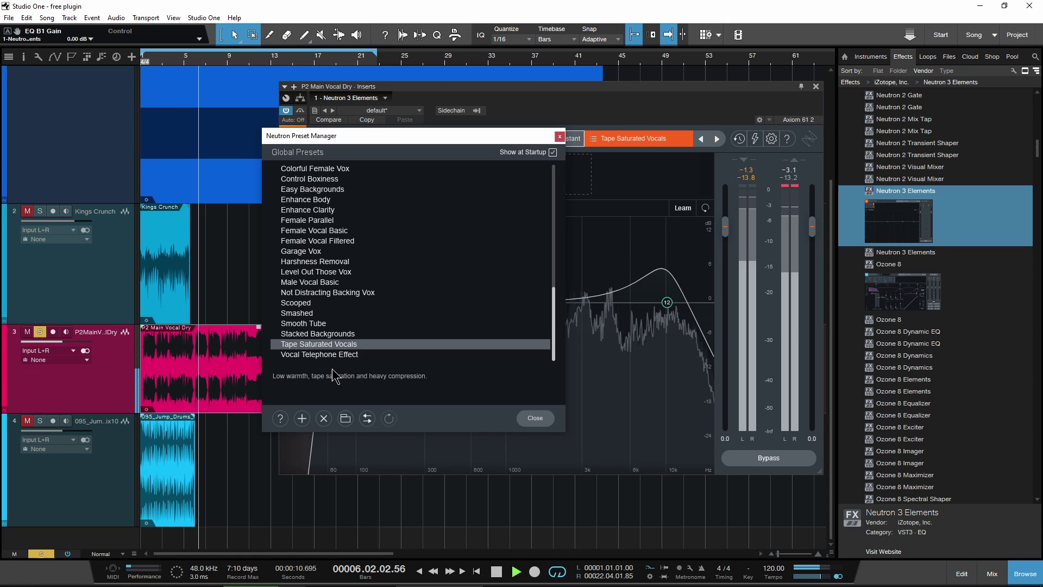
{"action": "key", "text": "space"}
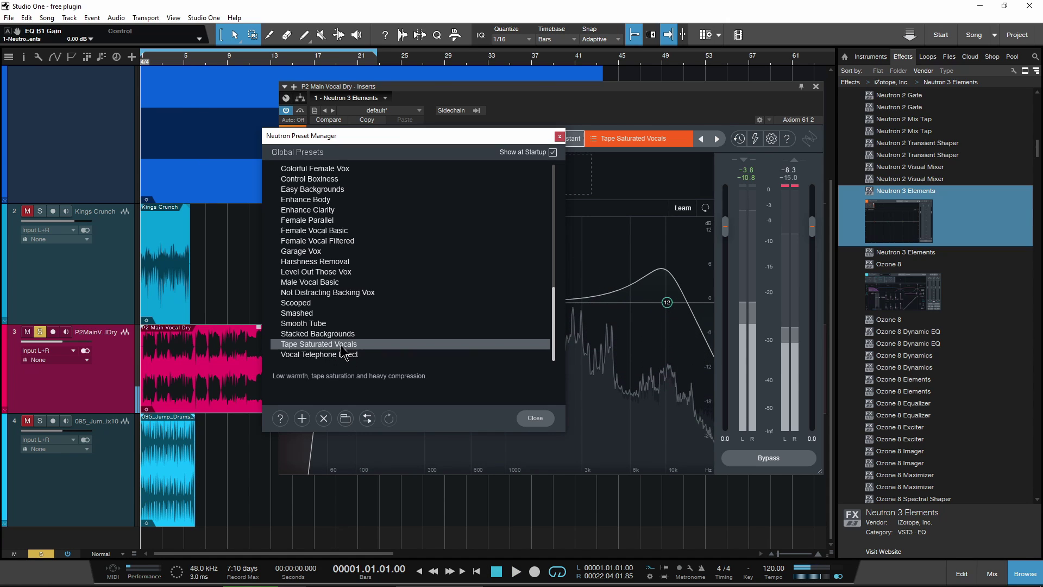
{"action": "key", "text": "Up"}
{"action": "key", "text": "Up"}
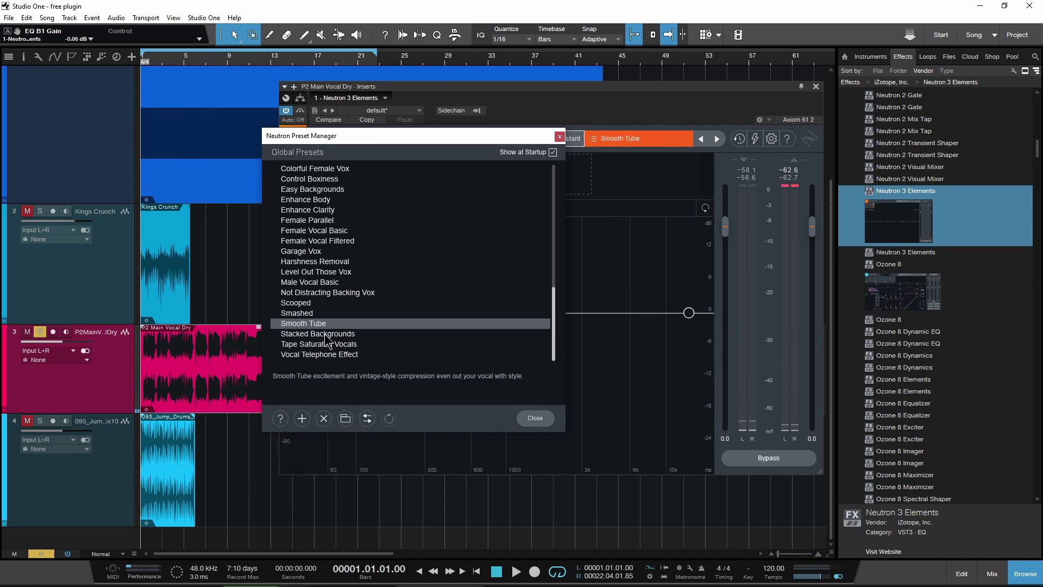
{"action": "left_click", "coordinate": [324, 345]}
Close the preset browser, glance at the vocal's Exciter and Equalizer, and close the plugin window
{"action": "left_click", "coordinate": [535, 418]}
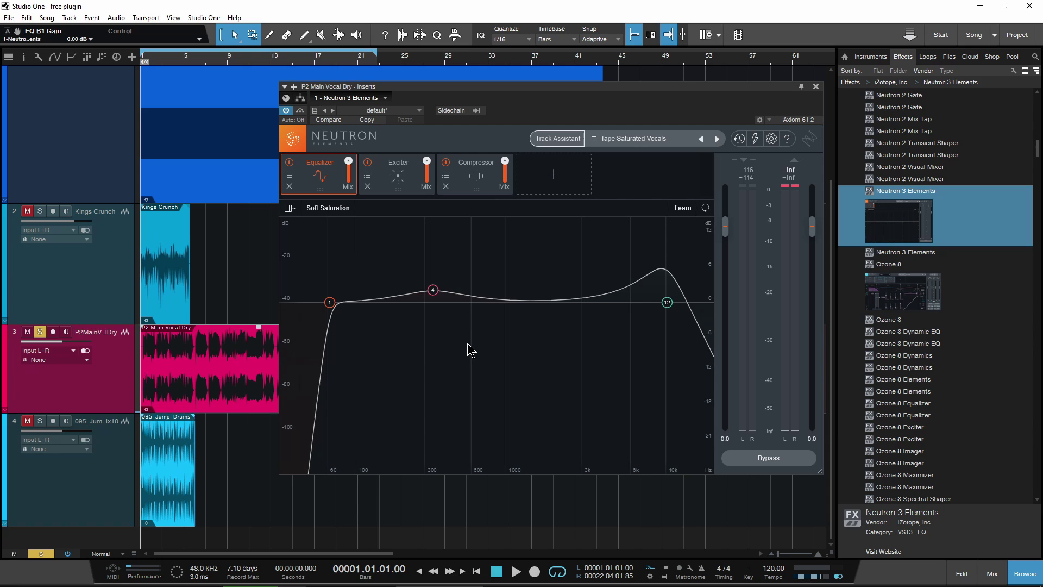
{"action": "left_click", "coordinate": [398, 175]}
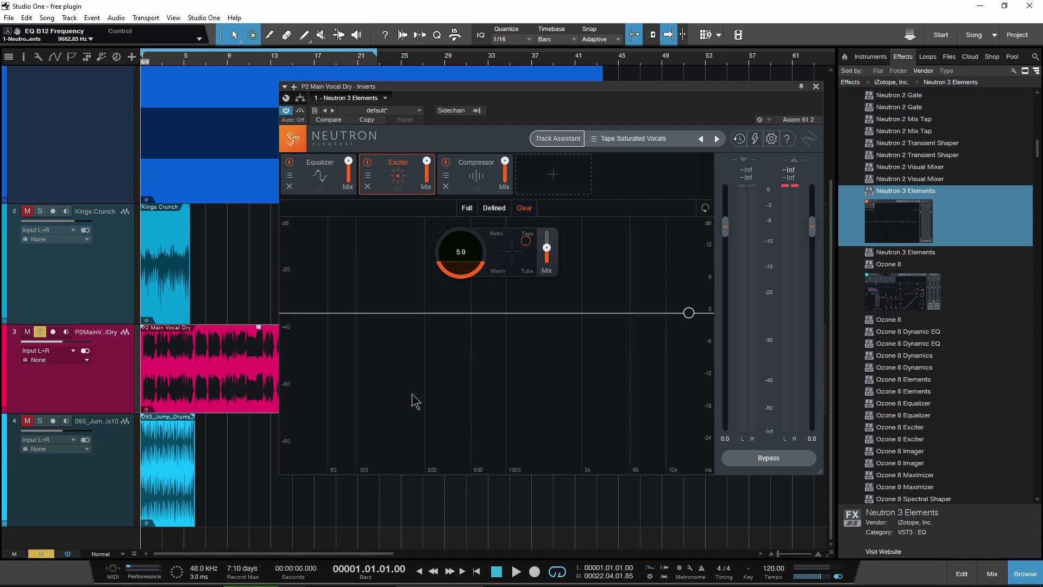
{"action": "left_click", "coordinate": [312, 182]}
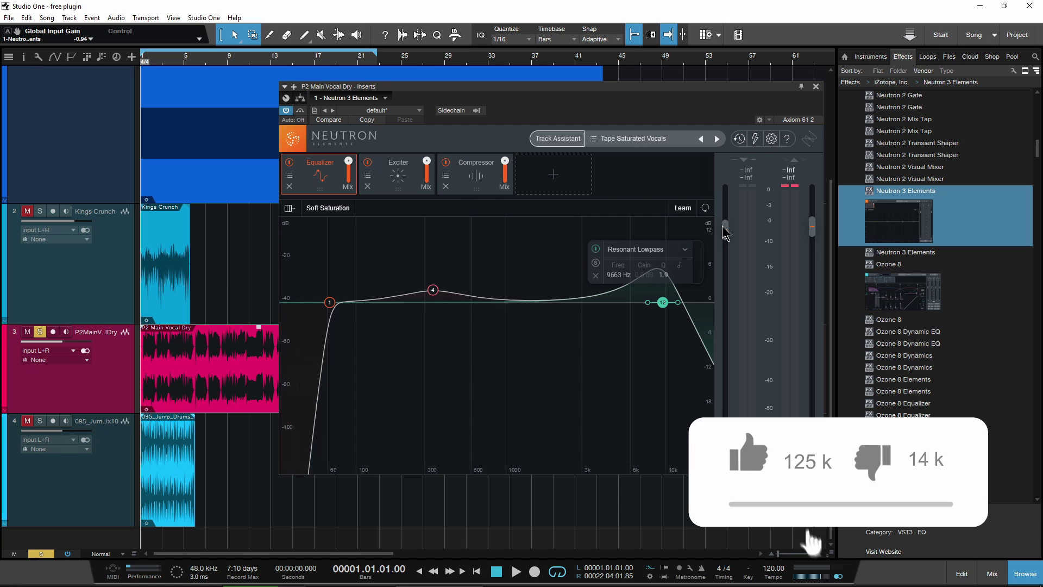
{"action": "left_click", "coordinate": [816, 87]}
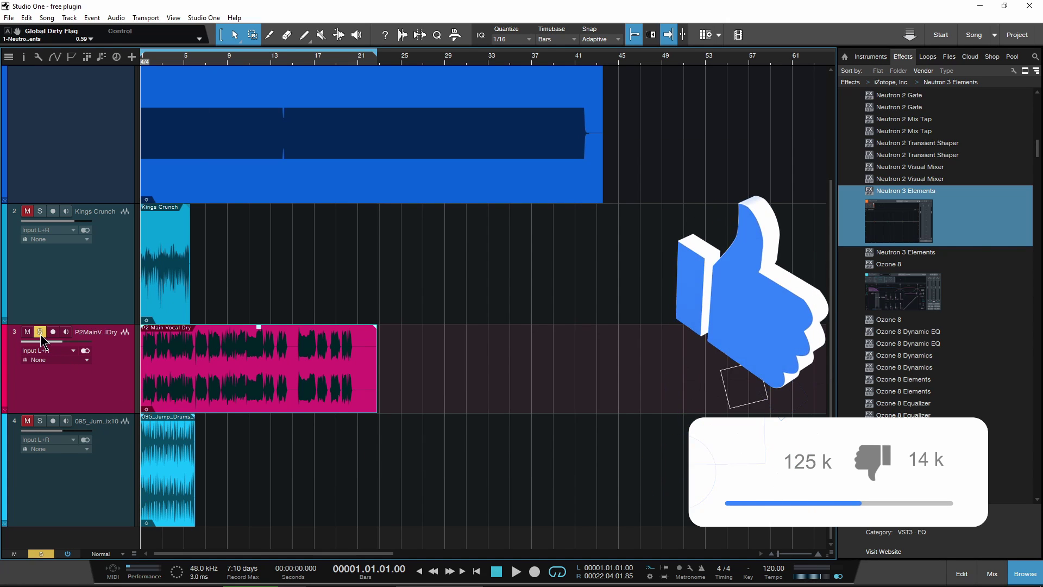
Unsolo the vocal track, solo the 095_Jump_Drums track and start playback
{"action": "left_click", "coordinate": [106, 491]}
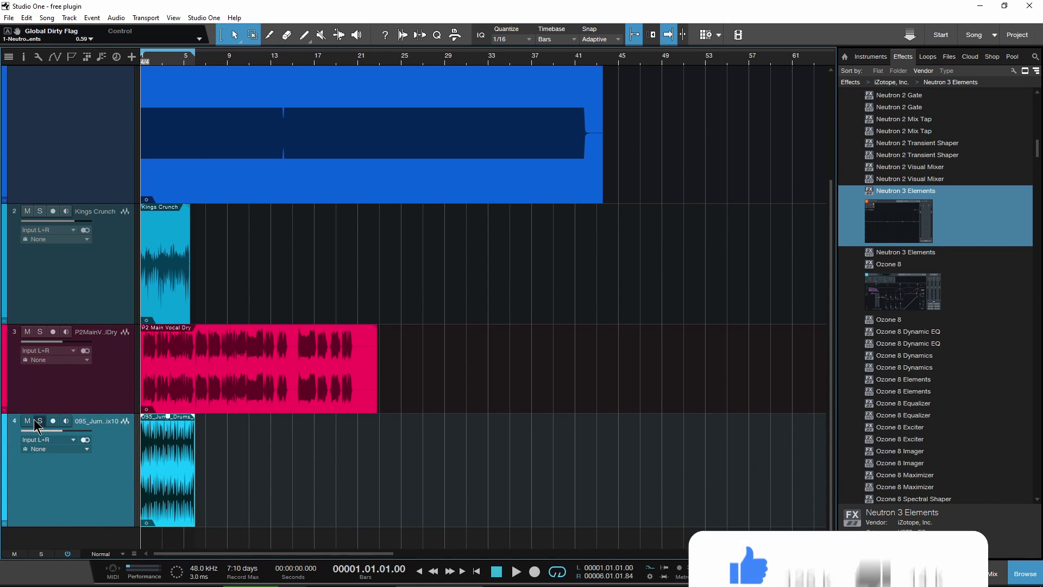
{"action": "key", "text": "s"}
{"action": "key", "text": "space"}
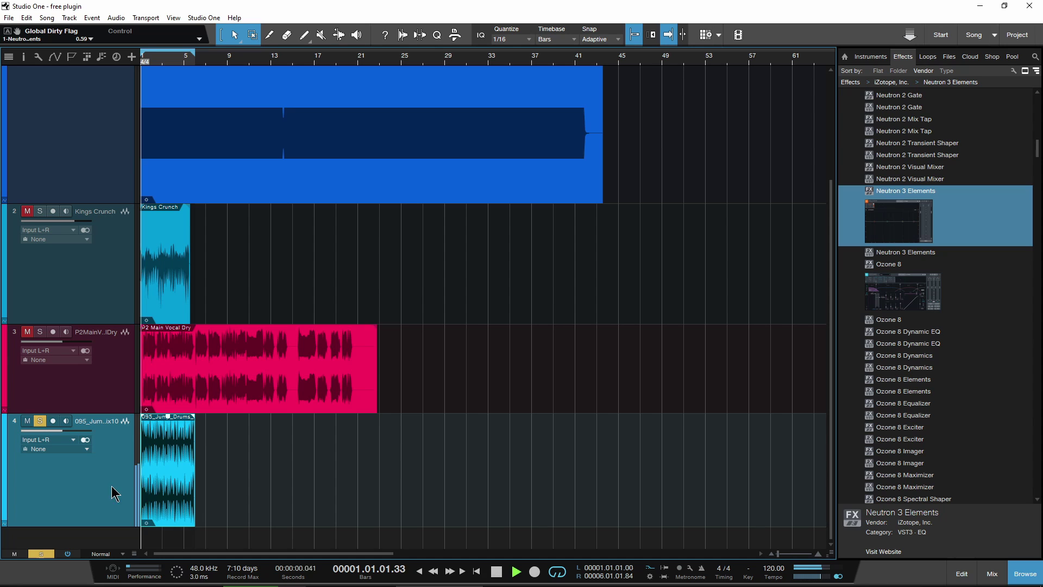
Open Neutron on the drum track and load the Added Snap acoustic drum bus preset
{"action": "left_click", "coordinate": [18, 423]}
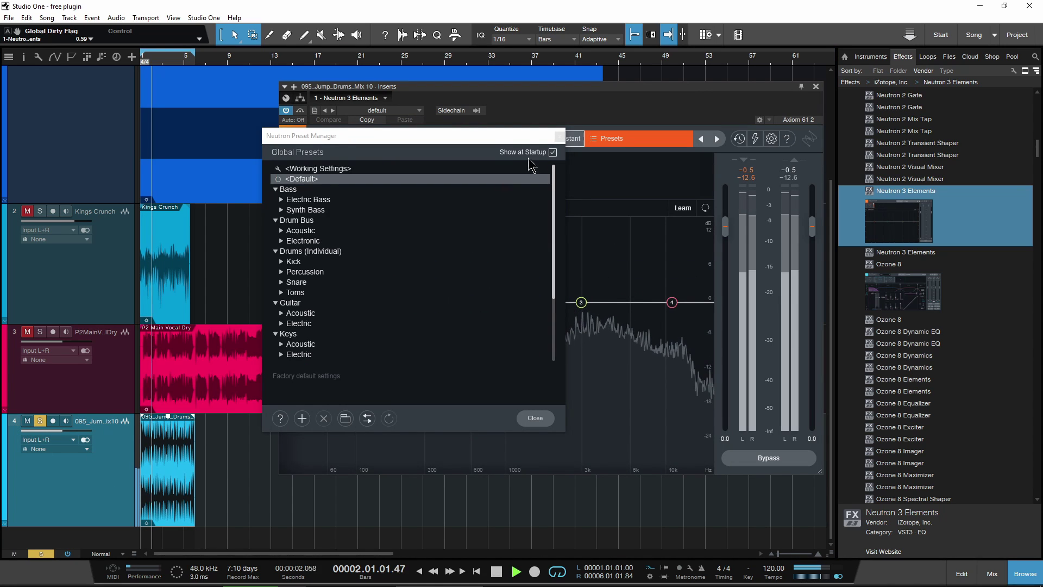
{"action": "scroll", "coordinate": [367, 280], "scroll_direction": "down", "scroll_amount": 3}
{"action": "scroll", "coordinate": [353, 281], "scroll_direction": "up", "scroll_amount": 3}
{"action": "scroll", "coordinate": [353, 282], "scroll_direction": "down", "scroll_amount": 1}
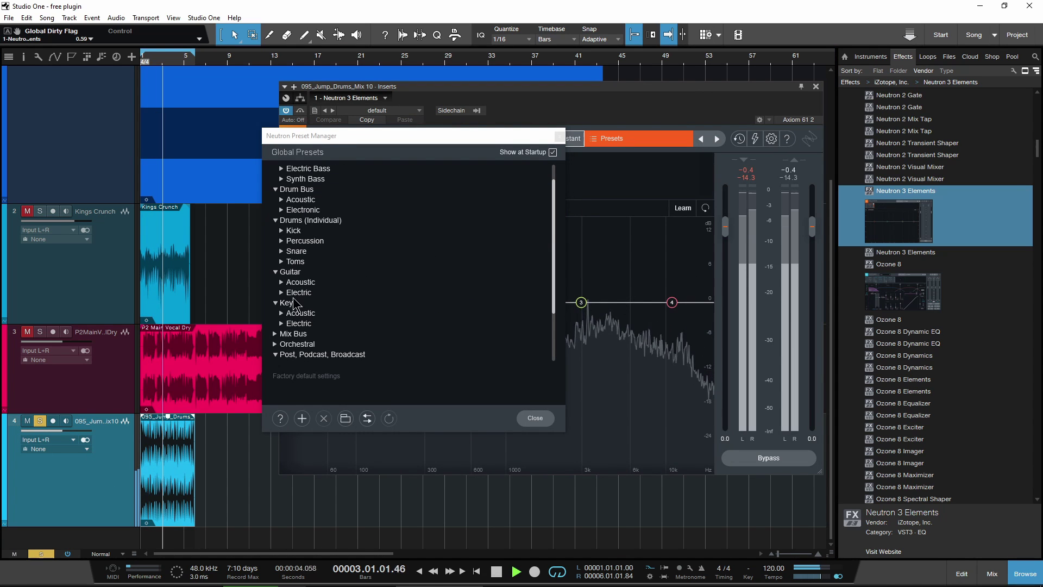
{"action": "left_click", "coordinate": [281, 209]}
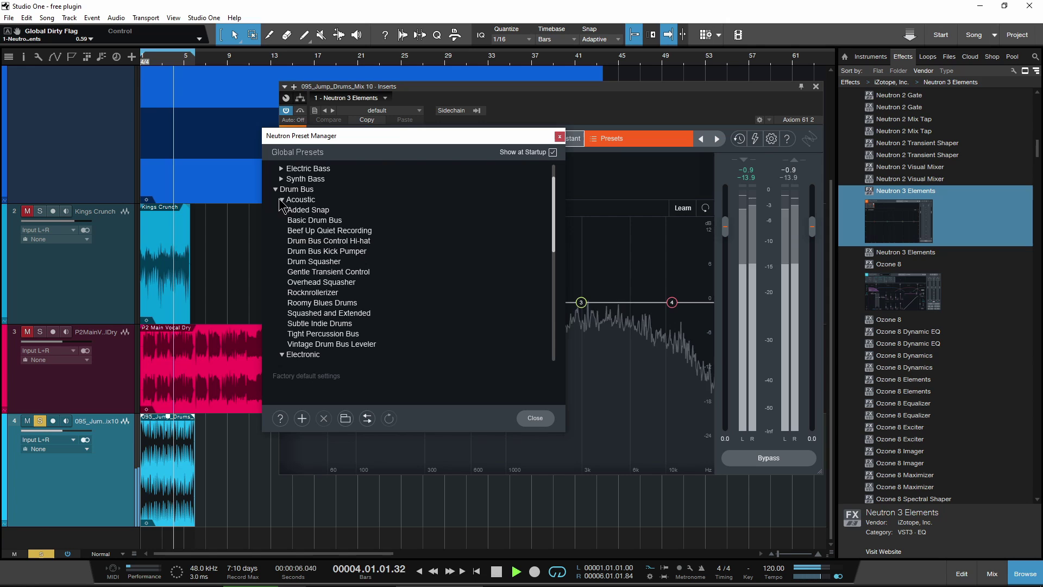
{"action": "left_click", "coordinate": [305, 209]}
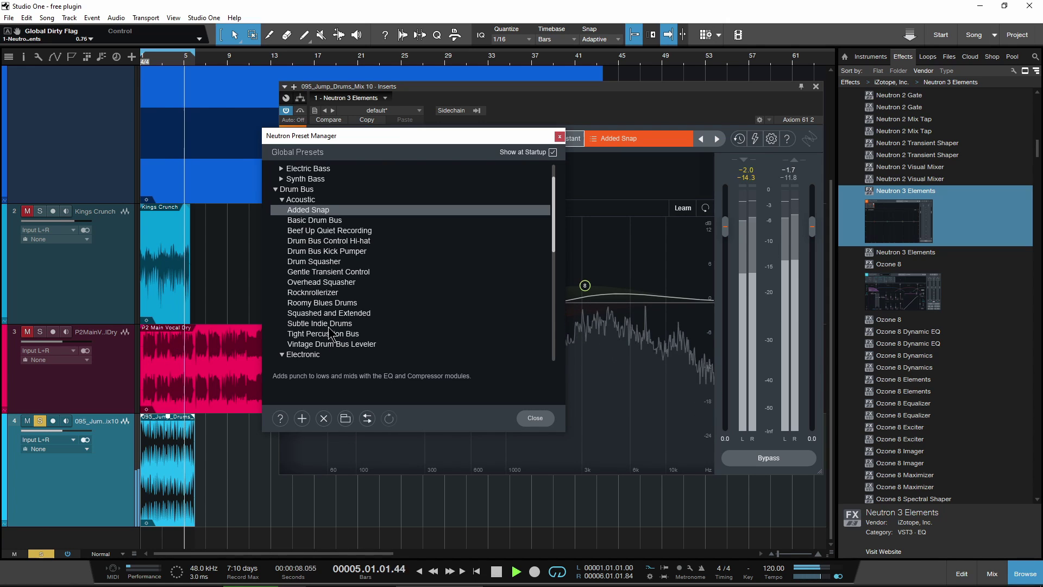
Try Drum Squasher and Roomy Blues Drums, return to Added Snap and close the preset browser
{"action": "left_click", "coordinate": [313, 261]}
{"action": "left_click", "coordinate": [314, 302]}
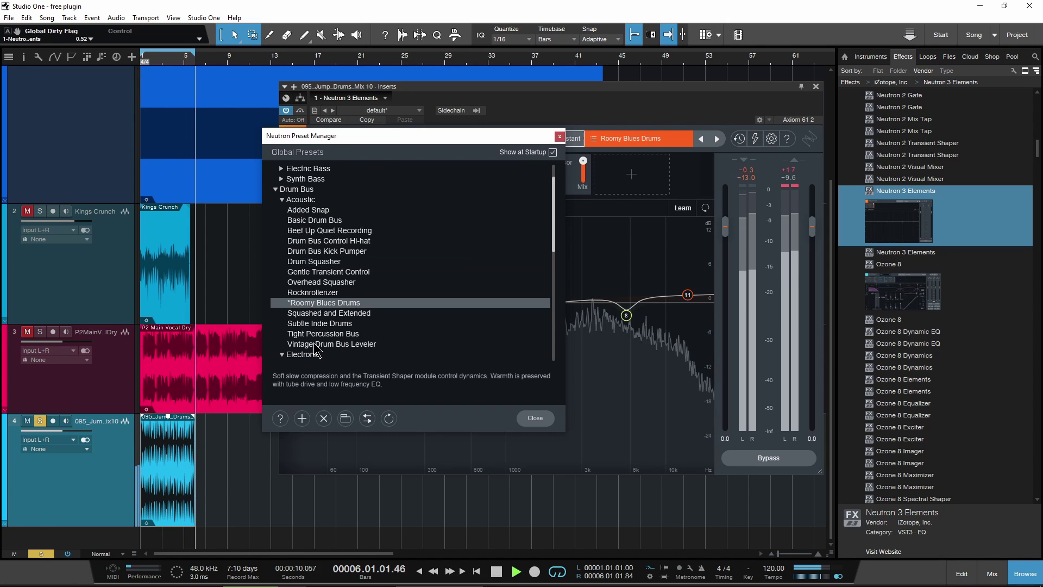
{"action": "left_click", "coordinate": [308, 210]}
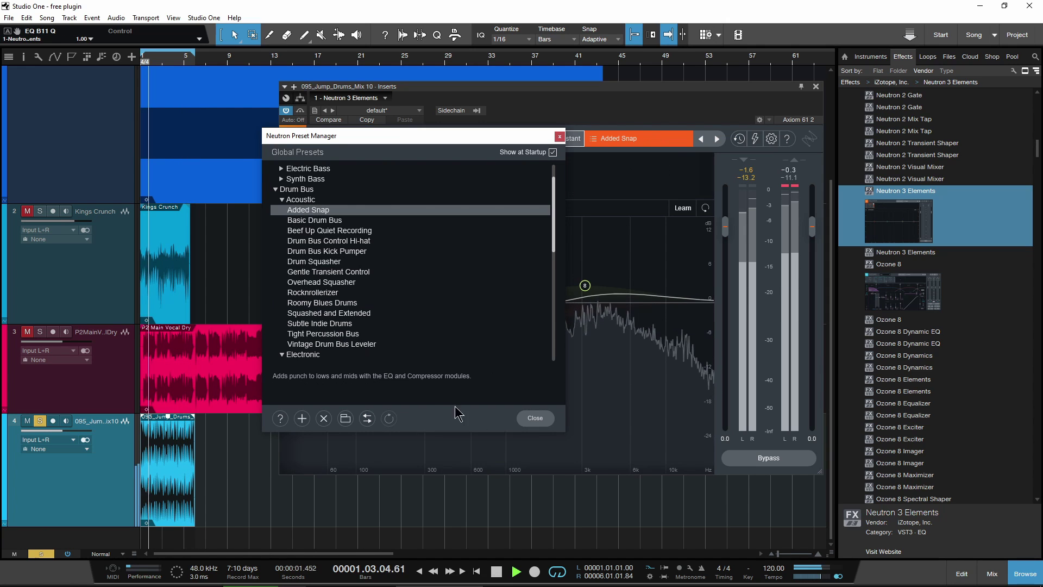
{"action": "left_click", "coordinate": [534, 417]}
Add a Transient Shaper module after the Compressor on the drums and adjust its attack
{"action": "key", "text": "space"}
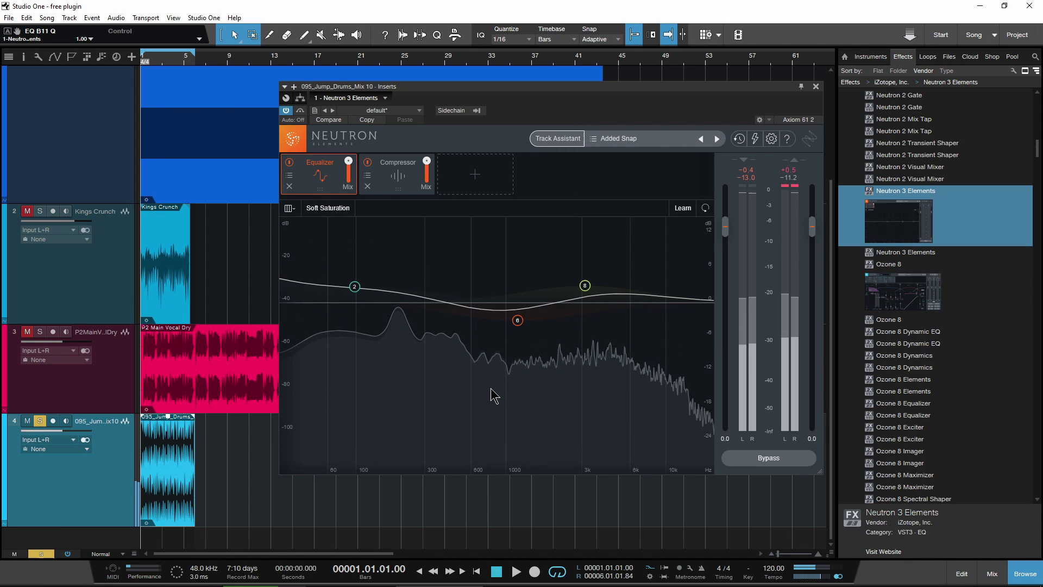
{"action": "left_click", "coordinate": [472, 185]}
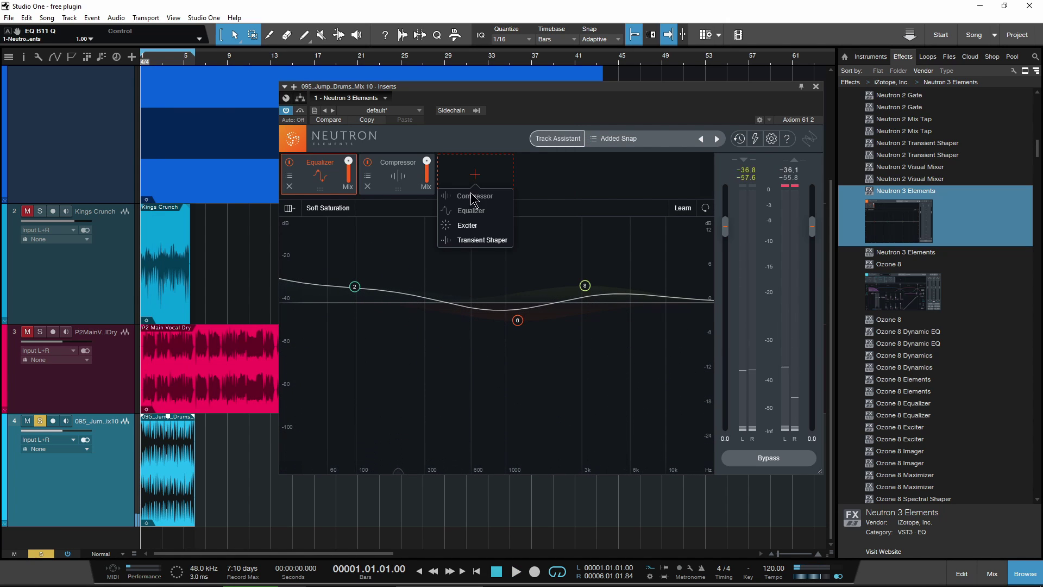
{"action": "left_click", "coordinate": [482, 240]}
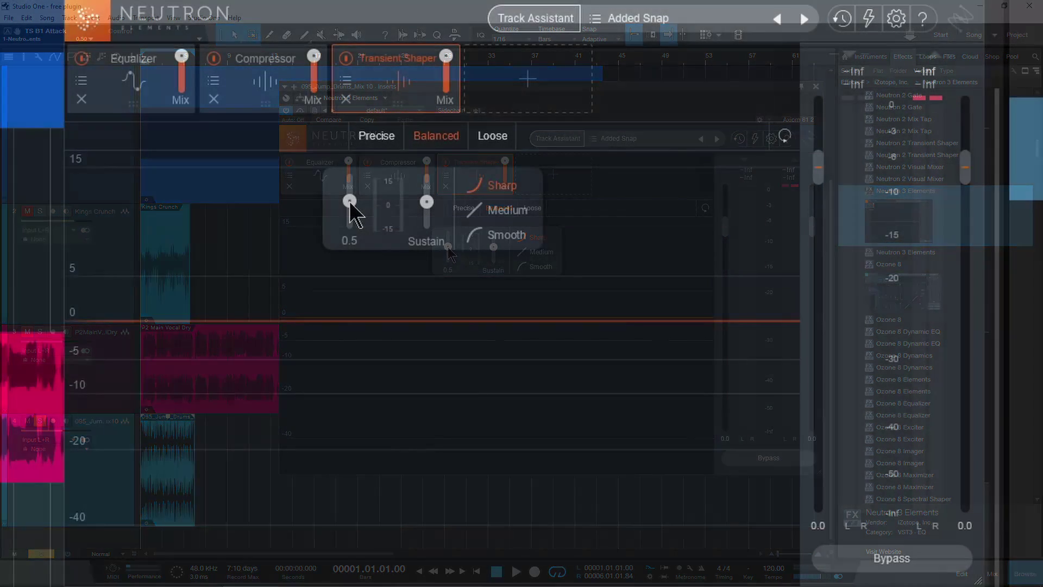
{"action": "left_click_drag", "start_coordinate": [447, 247], "coordinate": [447, 246]}
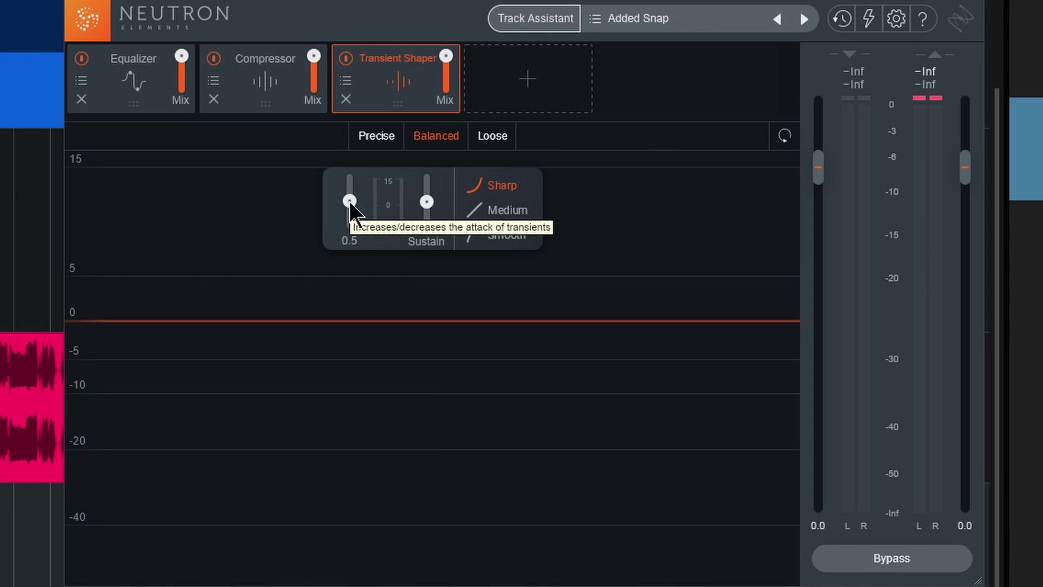
{"action": "mouse_move", "coordinate": [352, 205]}
{"action": "left_mouse_down"}
{"action": "mouse_move", "coordinate": [341, 509]}
{"action": "mouse_move", "coordinate": [363, 64]}
{"action": "mouse_move", "coordinate": [363, 76]}
{"action": "left_mouse_up"}
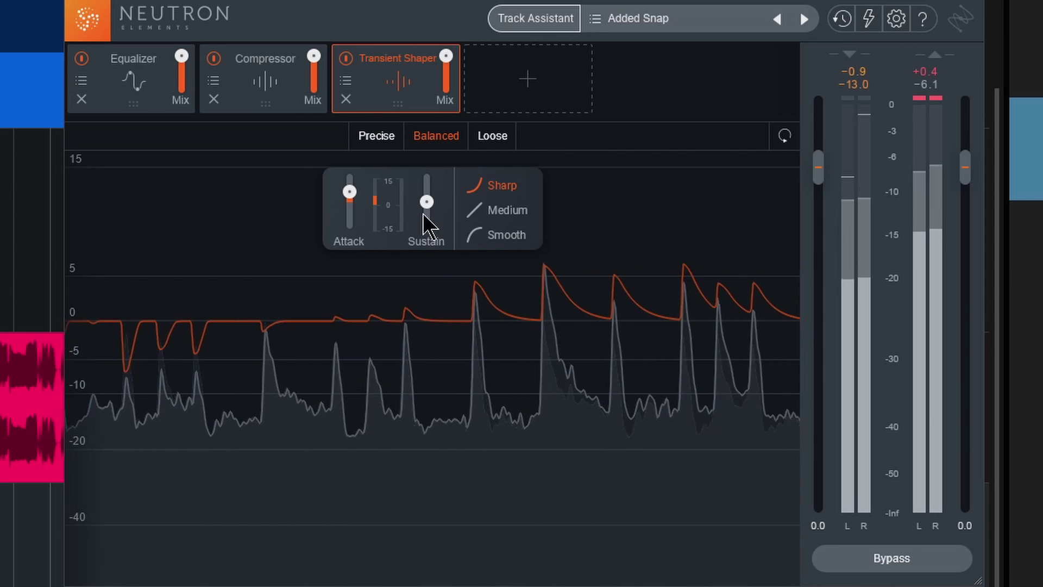
Shape the drums with attack around 6.2 and sustain around 6.5
{"action": "left_click_drag", "start_coordinate": [423, 213], "coordinate": [433, 508]}
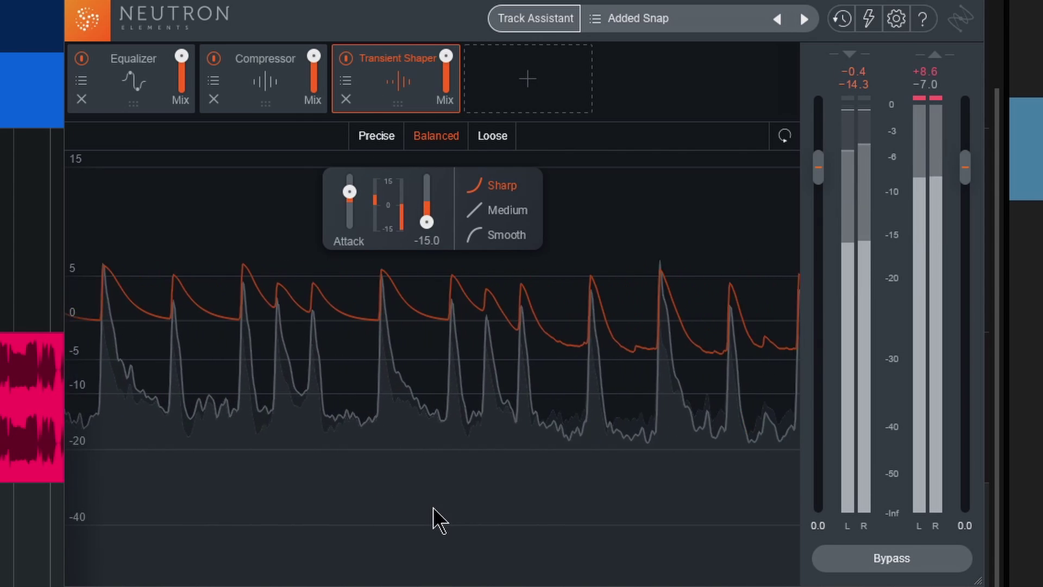
{"action": "left_click_drag", "start_coordinate": [425, 219], "coordinate": [422, 107]}
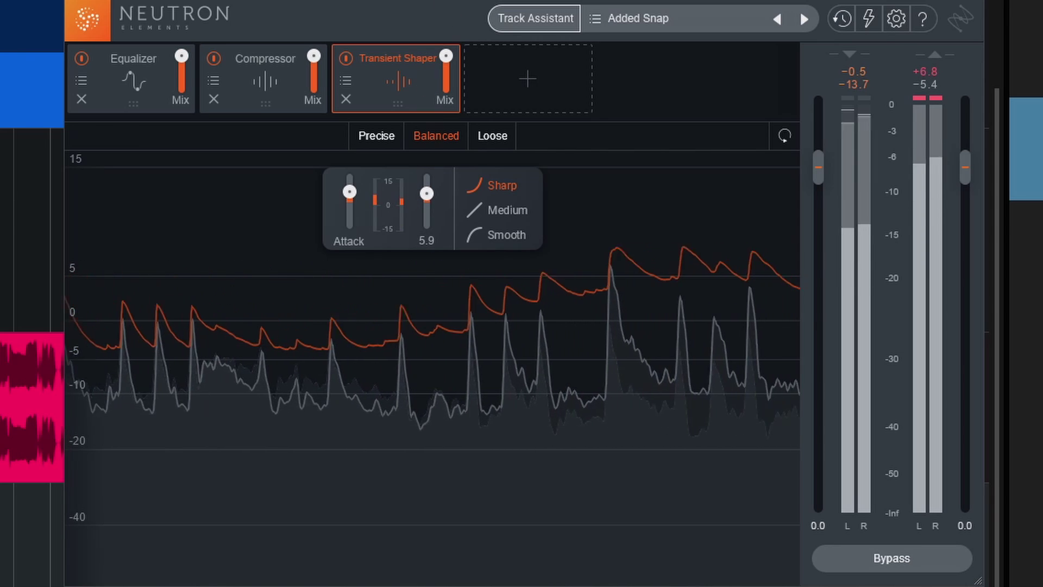
{"action": "left_click_drag", "start_coordinate": [426, 192], "coordinate": [424, 245]}
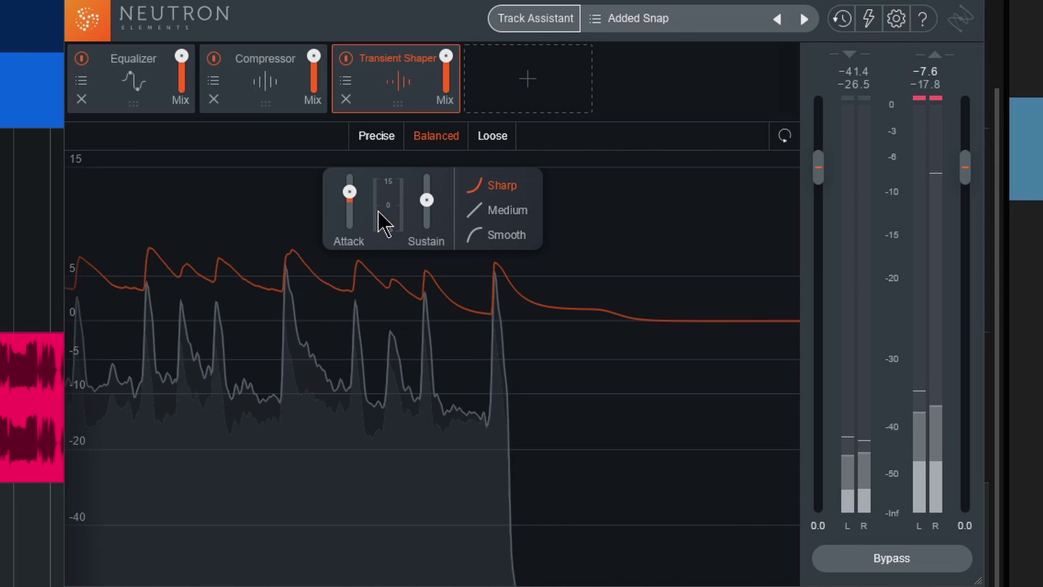
{"action": "left_click_drag", "start_coordinate": [350, 201], "coordinate": [353, 221]}
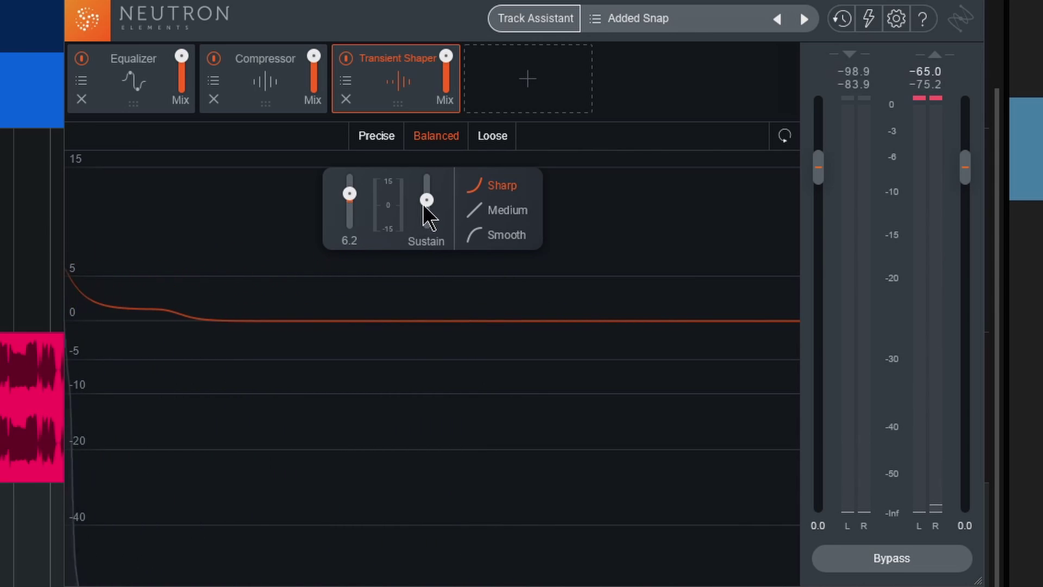
Briefly view the Neutron preset browser, then bring up the Loopcloud free Neutron Elements article in Chrome
{"action": "left_click", "coordinate": [590, 21]}
{"action": "scroll", "coordinate": [167, 273], "scroll_direction": "down", "scroll_amount": 5}
{"action": "scroll", "coordinate": [172, 265], "scroll_direction": "down", "scroll_amount": 2}
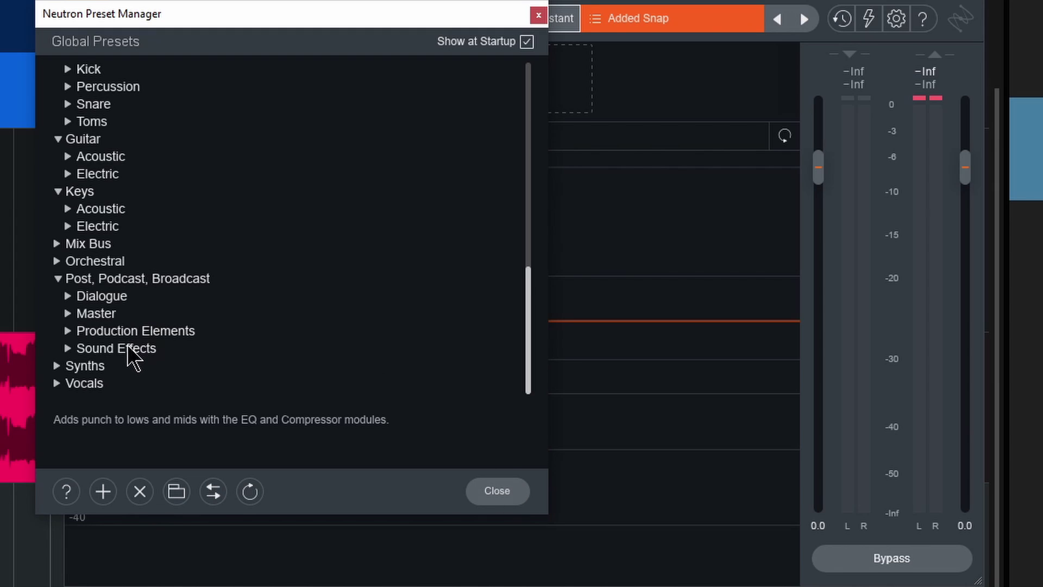
{"action": "scroll", "coordinate": [132, 311], "scroll_direction": "up", "scroll_amount": 1}
{"action": "scroll", "coordinate": [131, 310], "scroll_direction": "up", "scroll_amount": 1}
{"action": "scroll", "coordinate": [131, 311], "scroll_direction": "up", "scroll_amount": 2}
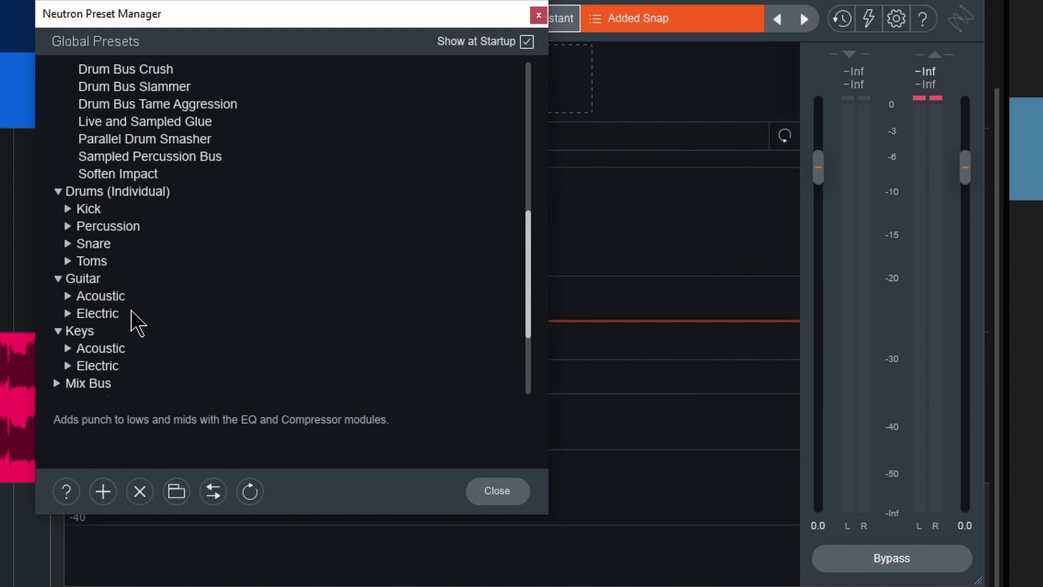
{"action": "scroll", "coordinate": [130, 310], "scroll_direction": "up", "scroll_amount": 2}
{"action": "scroll", "coordinate": [131, 310], "scroll_direction": "up", "scroll_amount": 3}
{"action": "scroll", "coordinate": [192, 268], "scroll_direction": "up", "scroll_amount": 5}
{"action": "scroll", "coordinate": [245, 245], "scroll_direction": "up", "scroll_amount": 1}
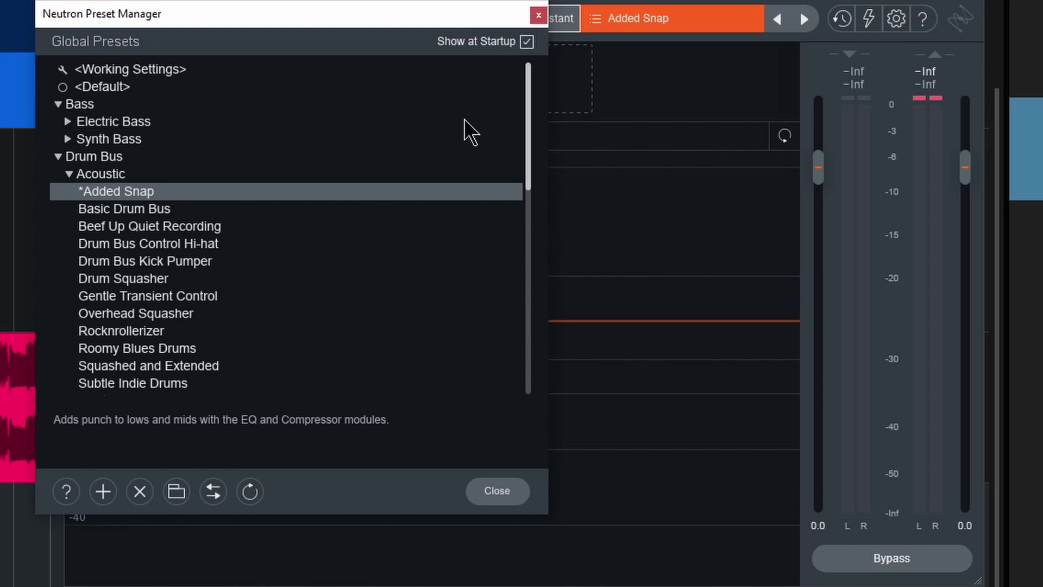
{"action": "left_click", "coordinate": [539, 15]}
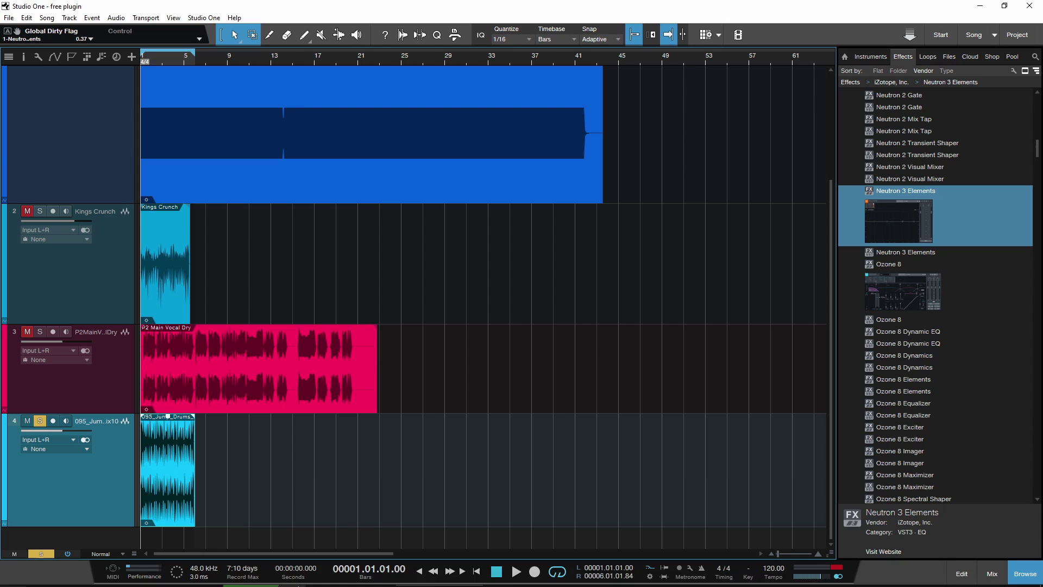
{"action": "left_click", "coordinate": [122, 575]}
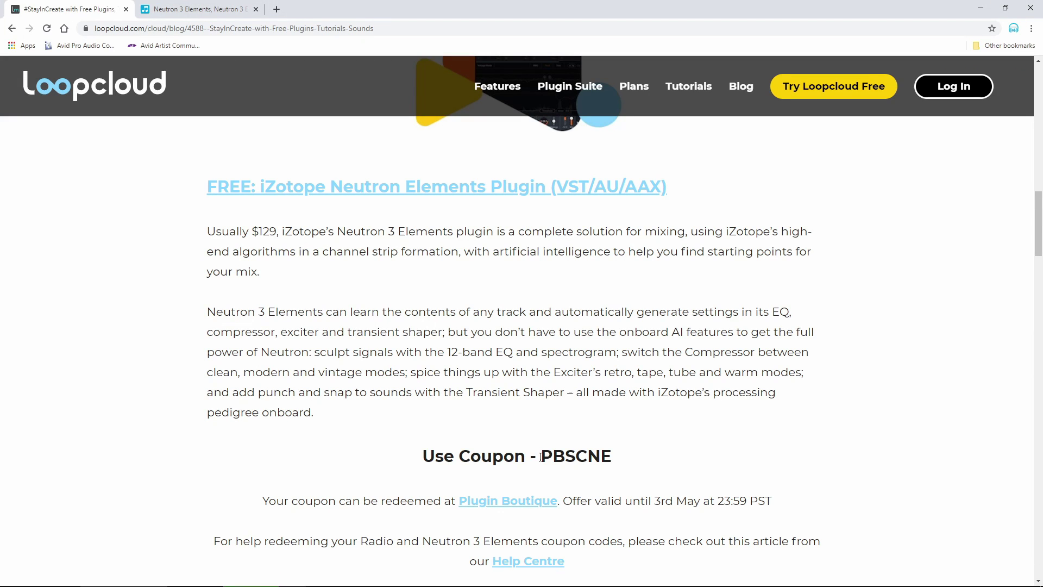
Highlight coupon code PBSCNE, glance at the Plugin Boutique Neutron 3 Elements page, then highlight the 3rd May expiry
{"action": "left_click_drag", "start_coordinate": [548, 452], "coordinate": [614, 457]}
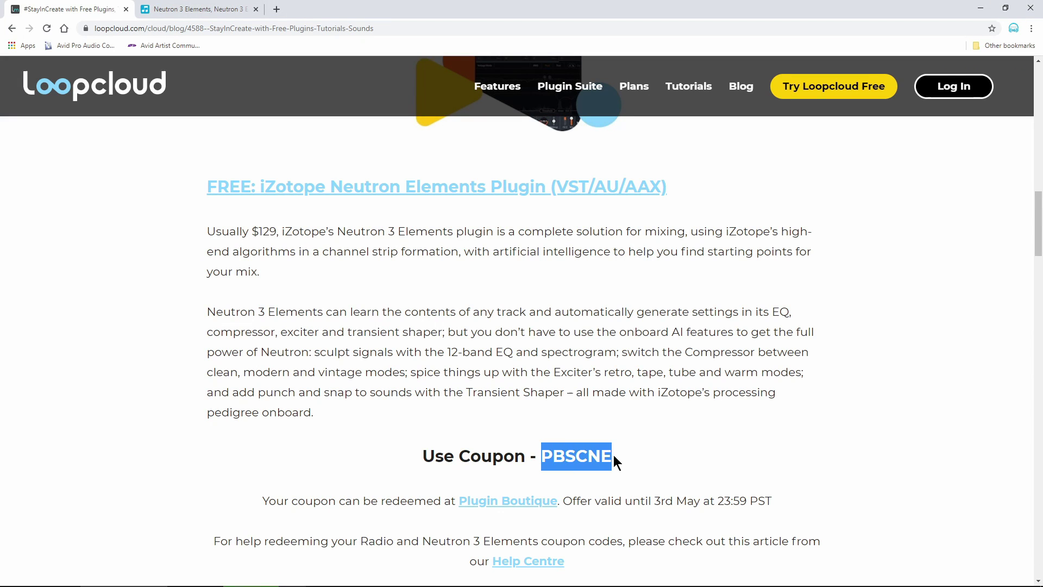
{"action": "left_click", "coordinate": [196, 9]}
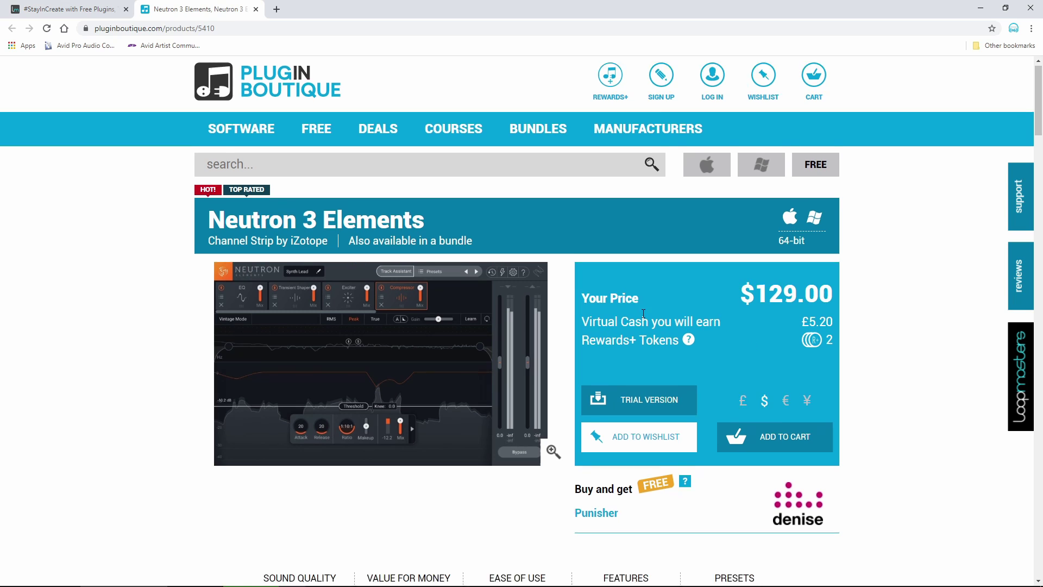
{"action": "scroll", "coordinate": [636, 286], "scroll_direction": "down", "scroll_amount": 3}
{"action": "scroll", "coordinate": [648, 402], "scroll_direction": "up", "scroll_amount": 2}
{"action": "key", "text": "ctrl+shift+Tab"}
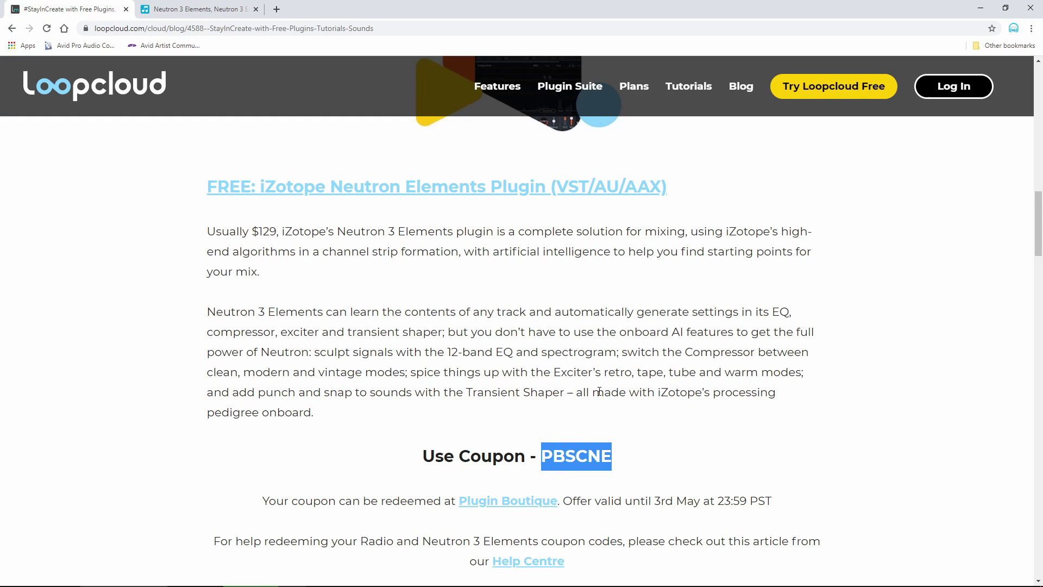
{"action": "left_click_drag", "start_coordinate": [651, 501], "coordinate": [704, 503]}
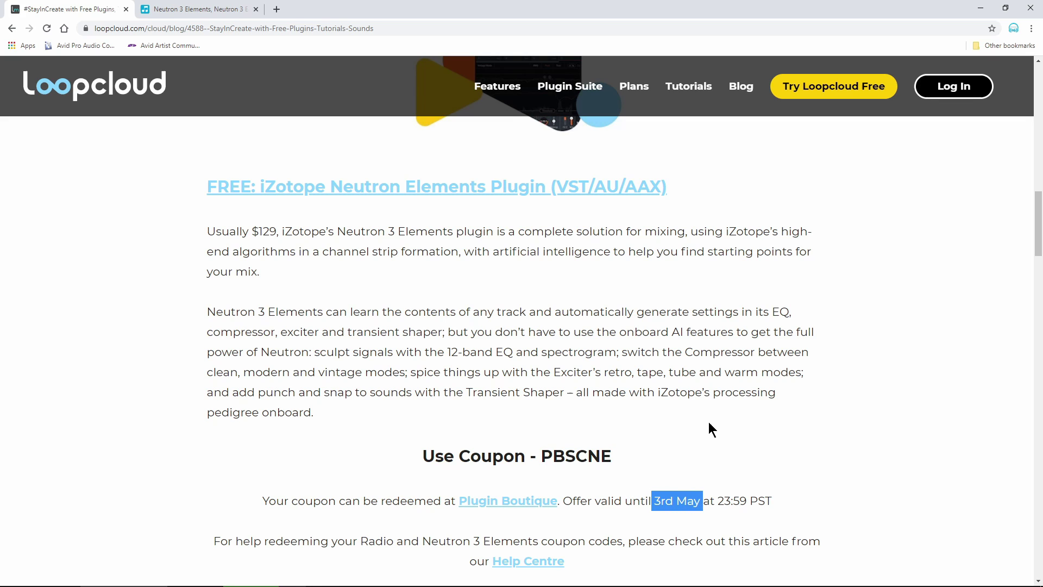